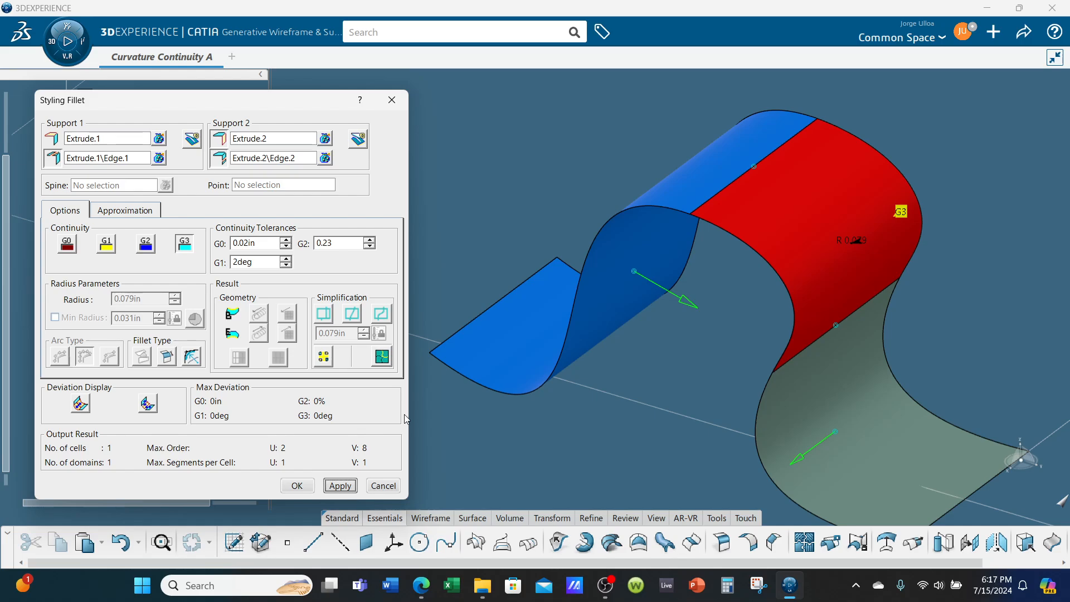
- Confirm the styling fillet joining the two extruded surfaces with G3 continuity
click(305, 487)
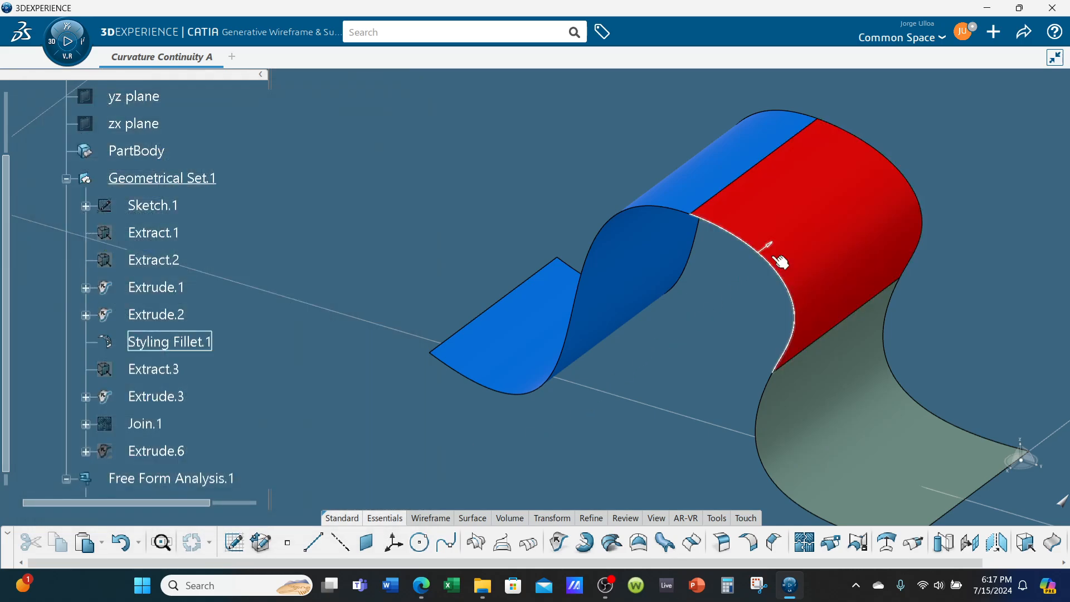
middle_drag(876, 302, 563, 260)
middle_drag(730, 306, 318, 239)
middle_drag(678, 355, 683, 318)
middle_drag(393, 429, 385, 442)
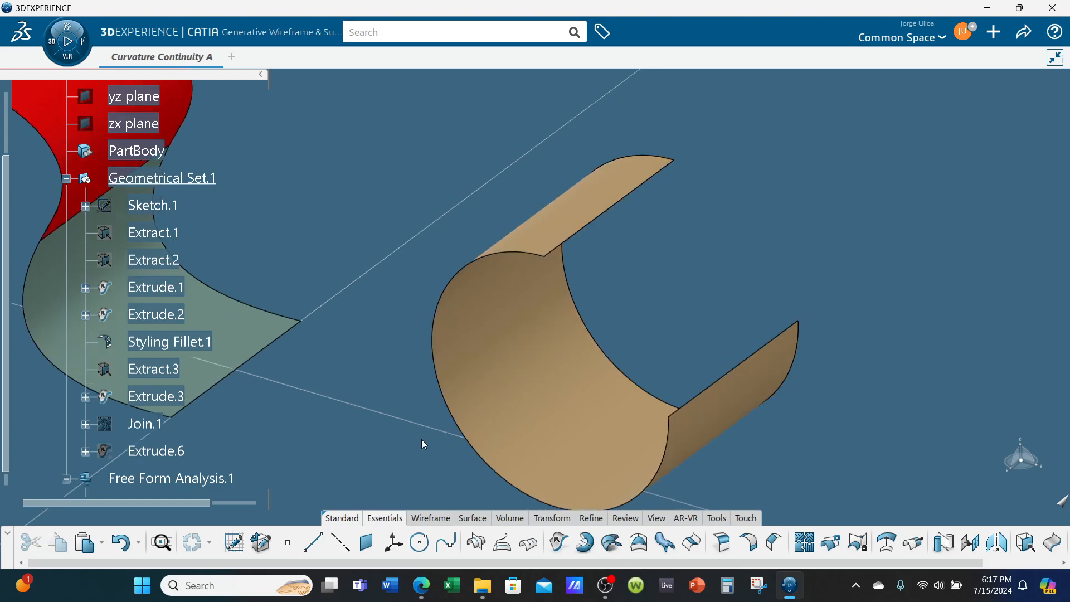
- Review the continuity definitions (C0 to C3, curve and surface) in the Continuity lecture PDF
click(421, 585)
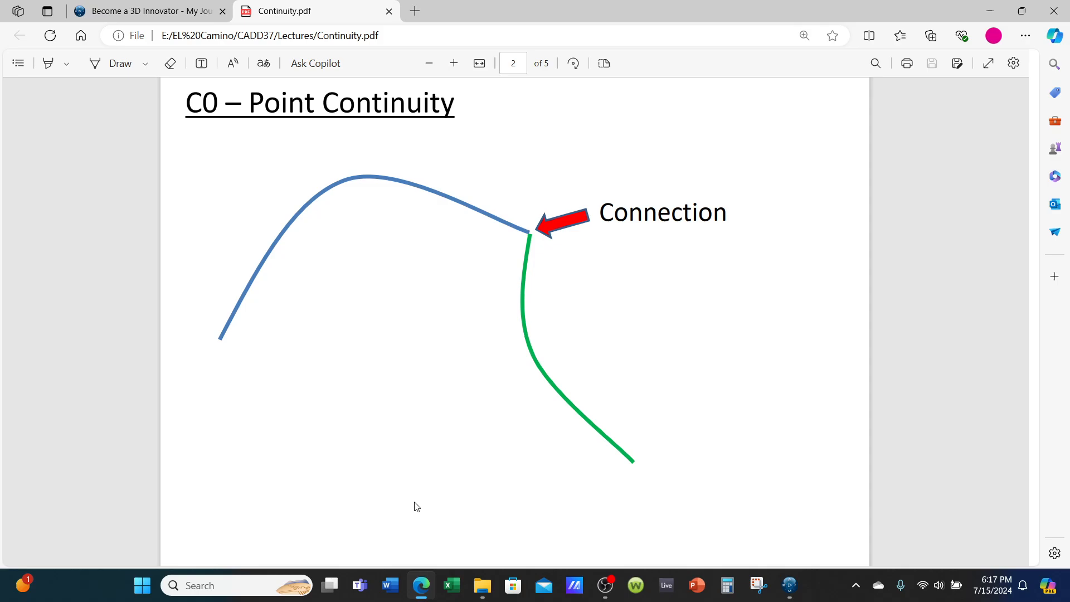
scroll(415, 482, up, 5)
scroll(415, 481, up, 4)
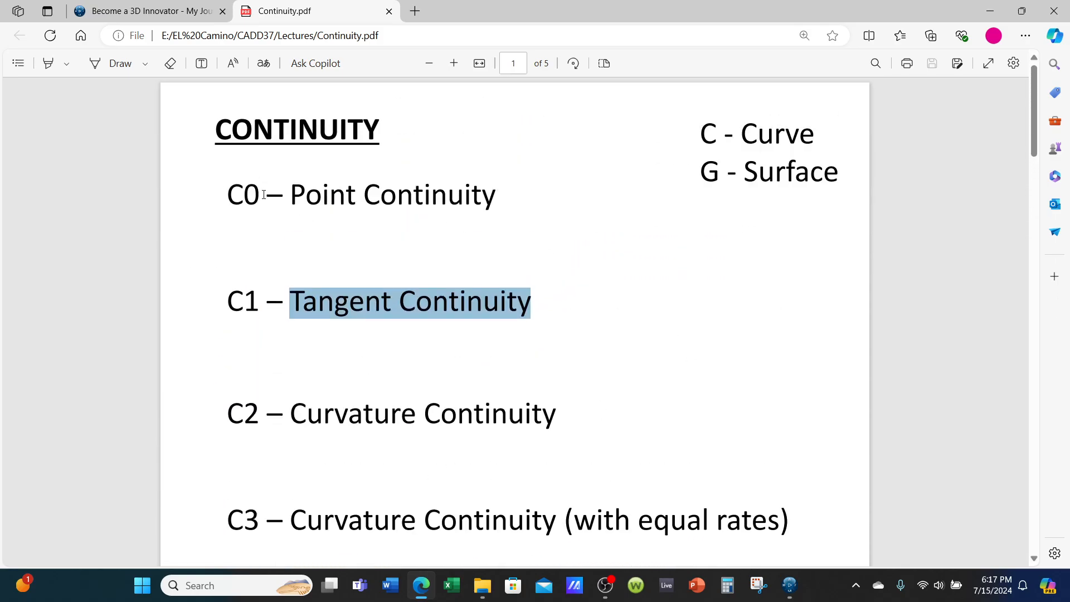
drag(227, 193, 635, 193)
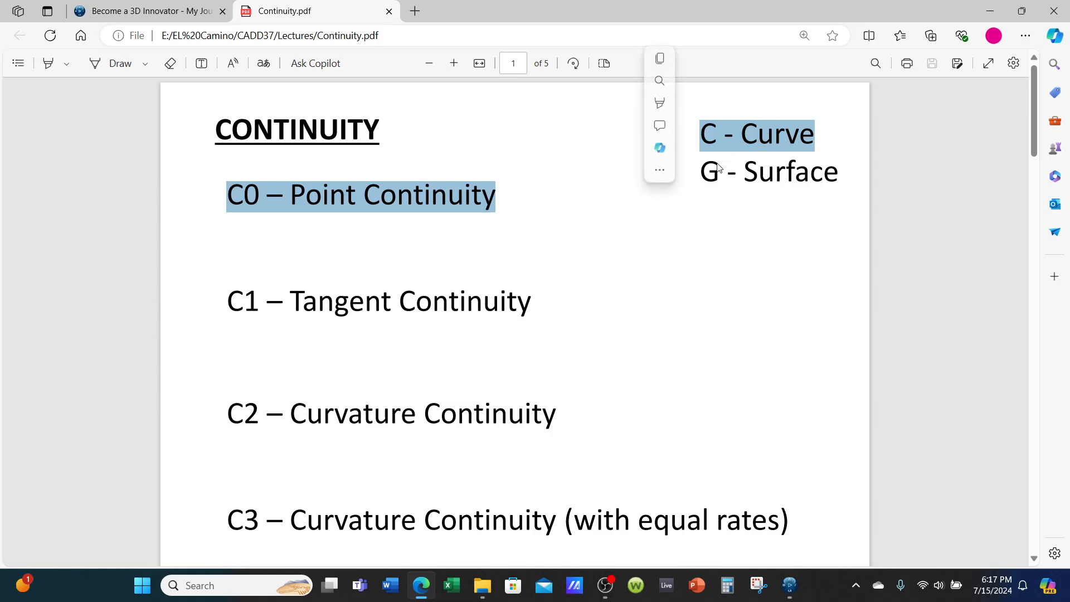
click(722, 200)
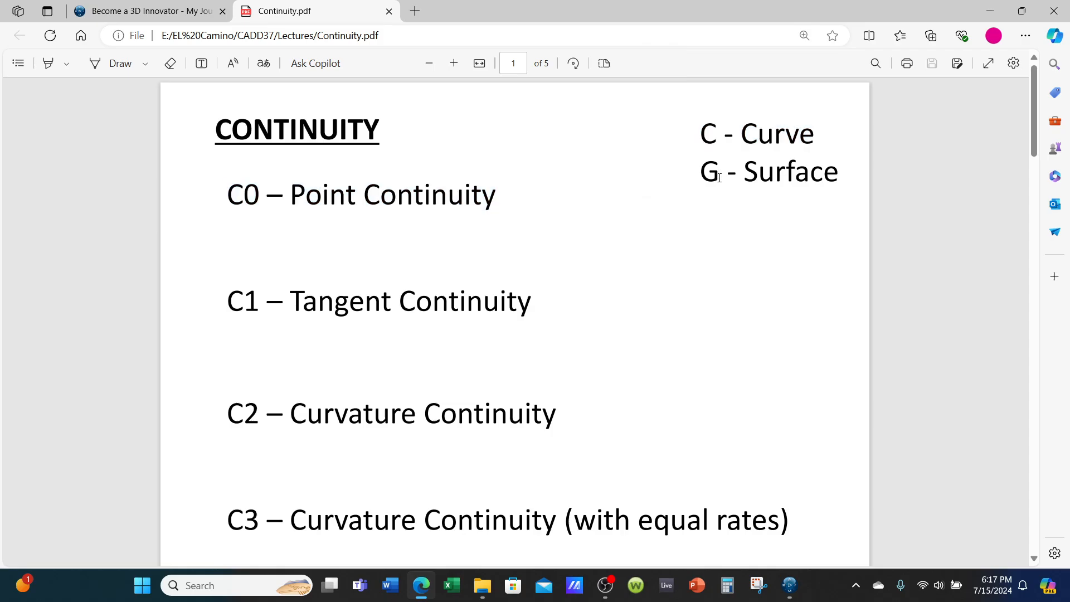
drag(718, 177, 699, 177)
click(613, 257)
click(992, 12)
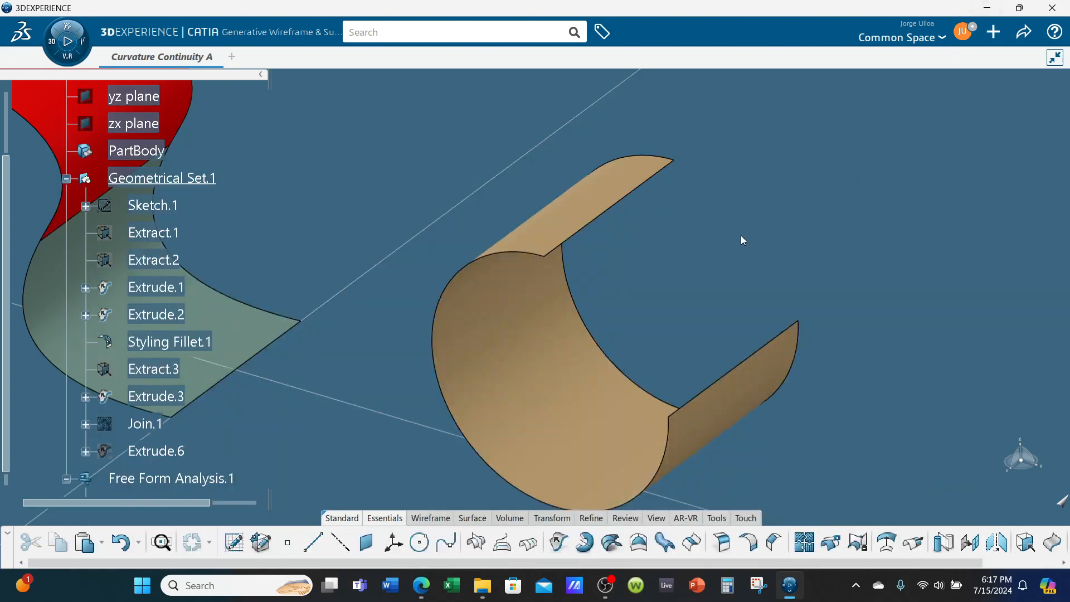
- Extrude the top edge of the curved surface 20 in along the Z component direction
middle_drag(691, 248, 640, 231)
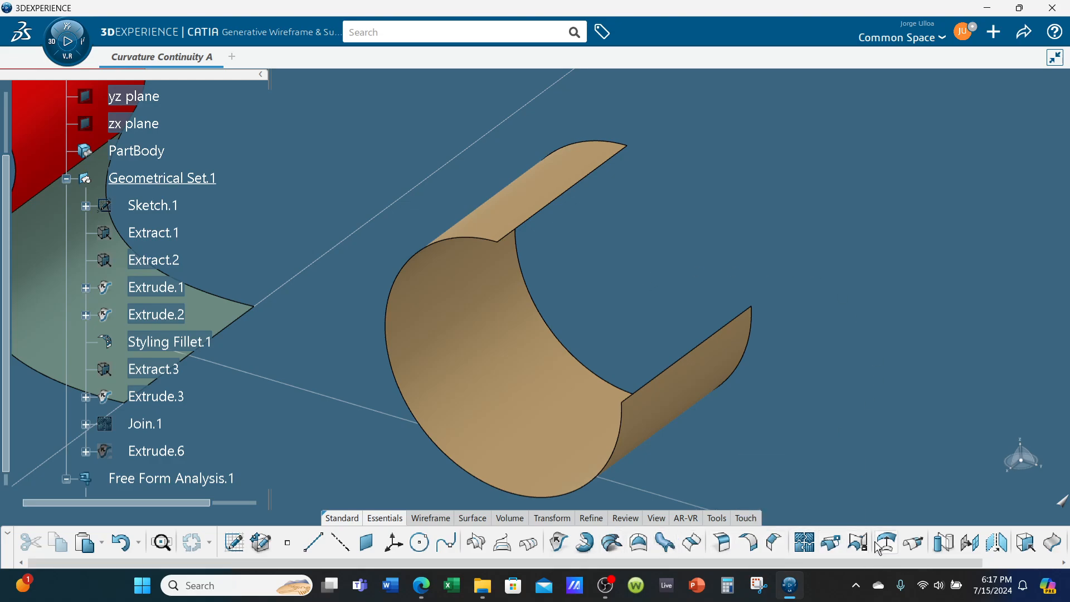
click(558, 541)
click(614, 170)
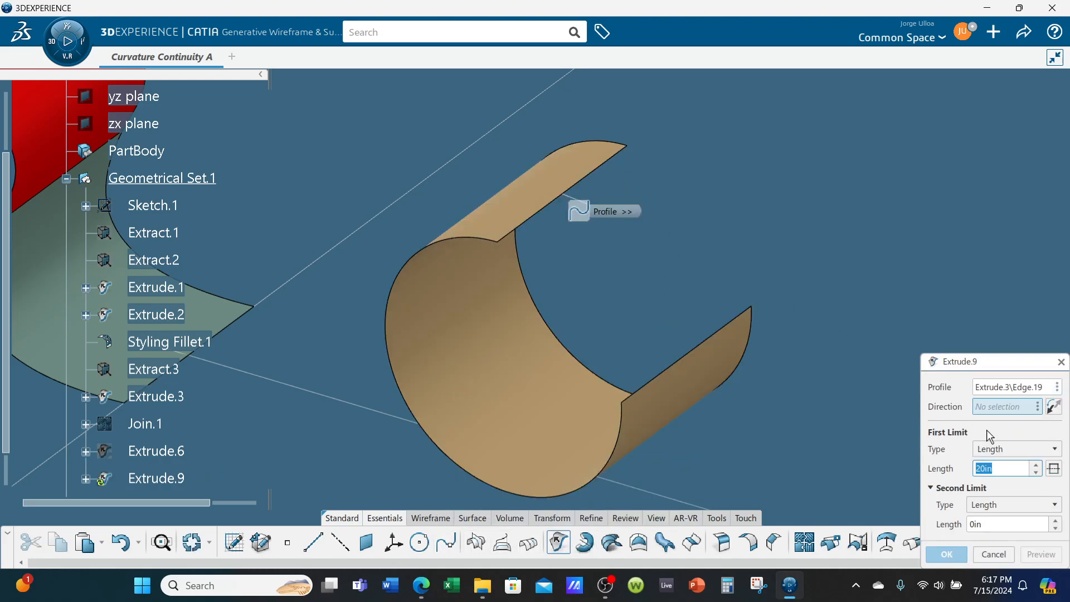
right_click(988, 410)
click(997, 492)
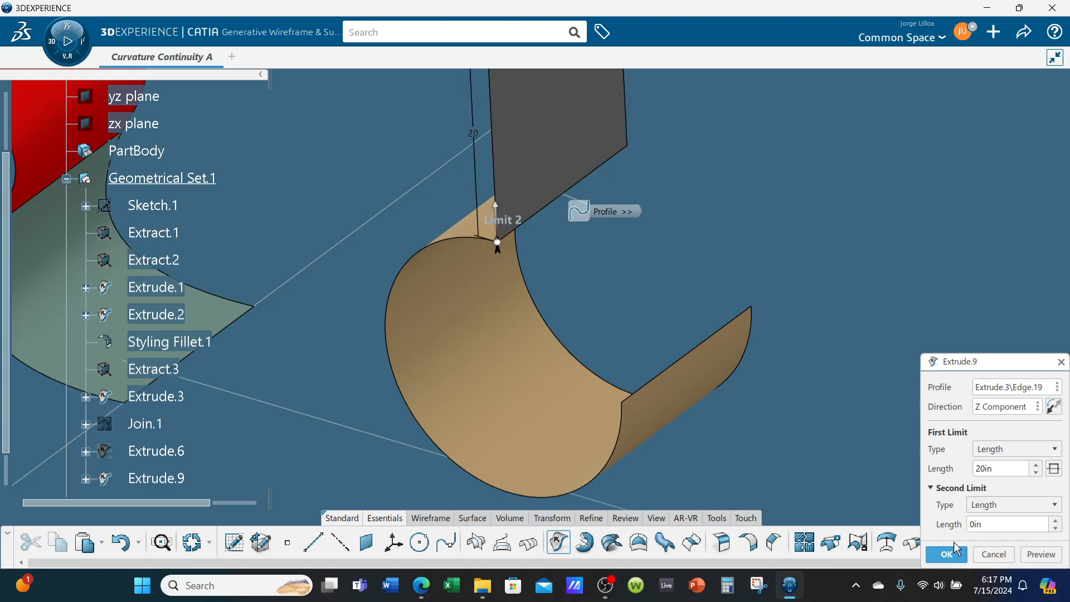
click(951, 556)
- Delete the new extruded surface
middle_drag(691, 262, 591, 217)
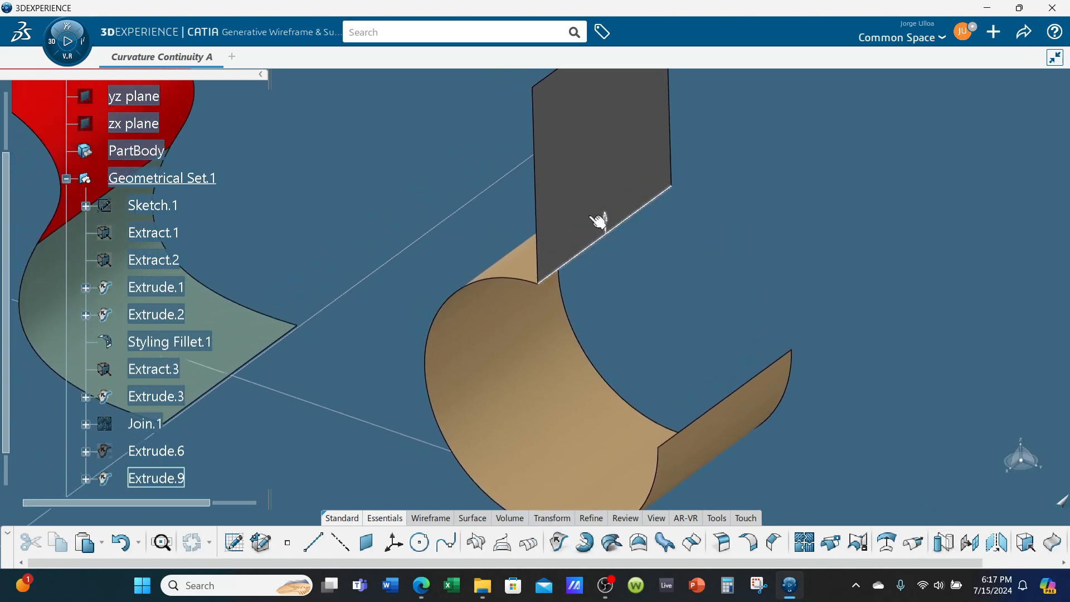
click(608, 240)
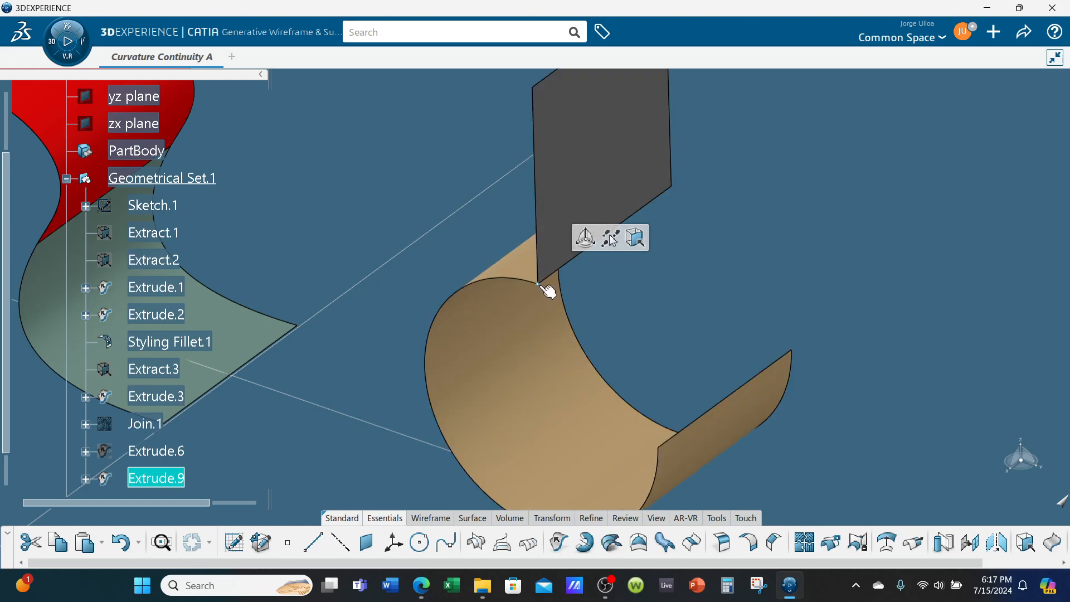
click(679, 317)
middle_drag(616, 334, 591, 212)
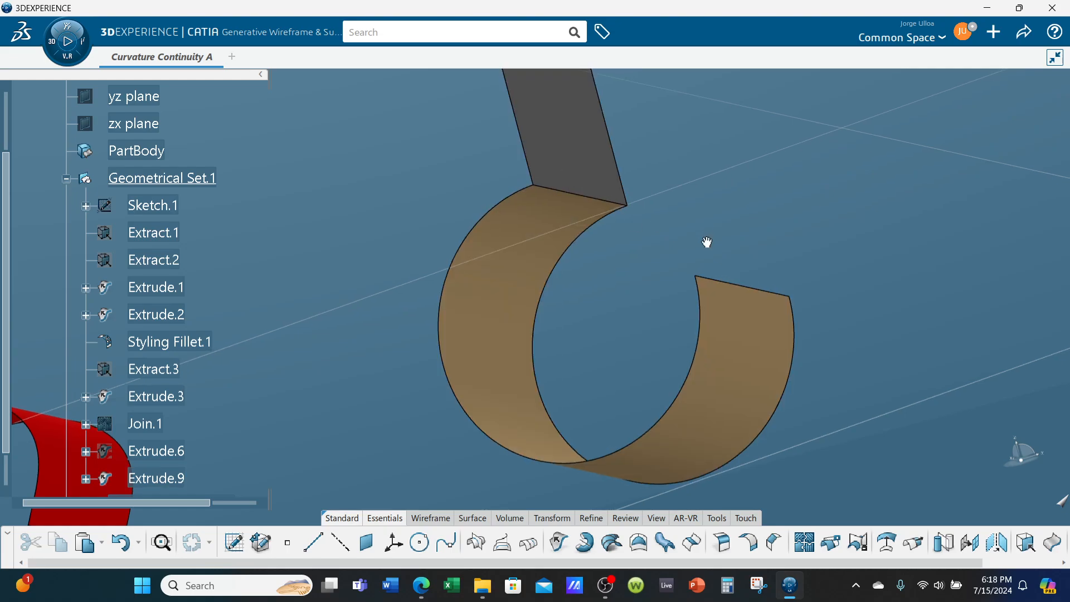
middle_drag(707, 241, 765, 300)
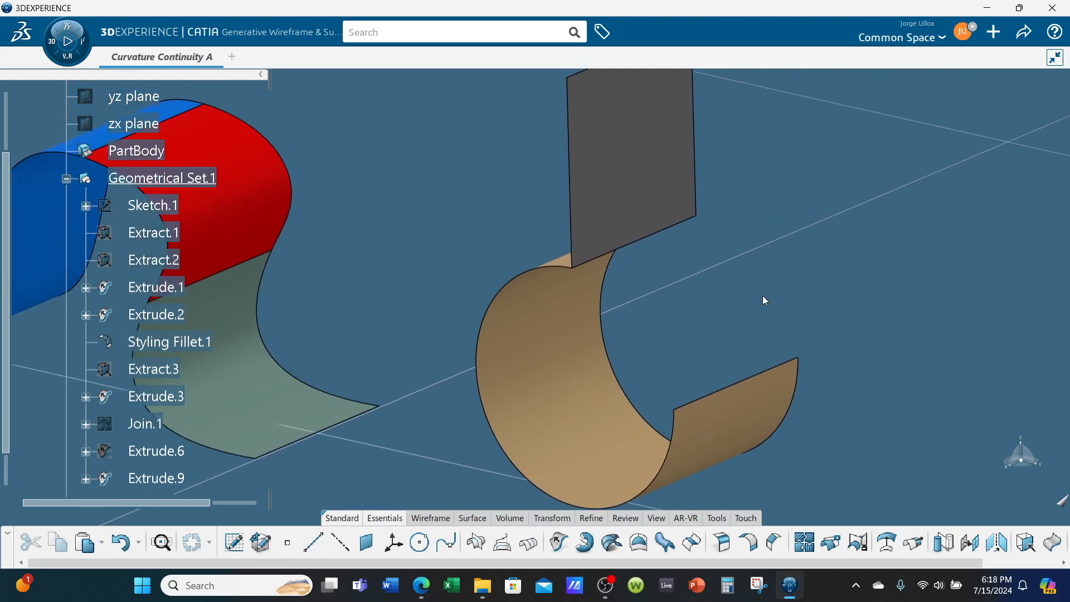
right_click(631, 177)
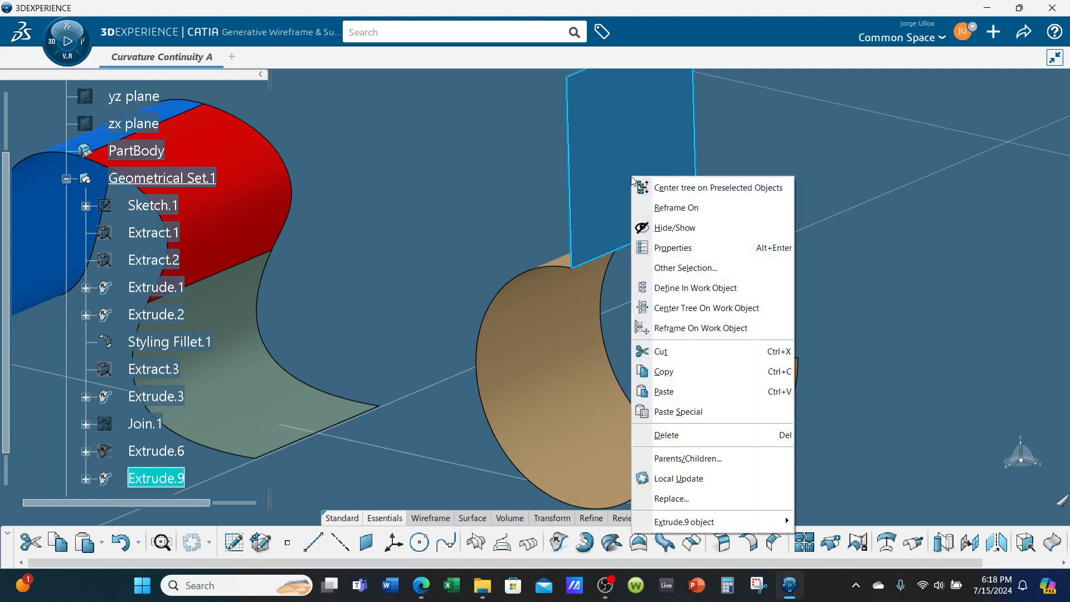
click(665, 434)
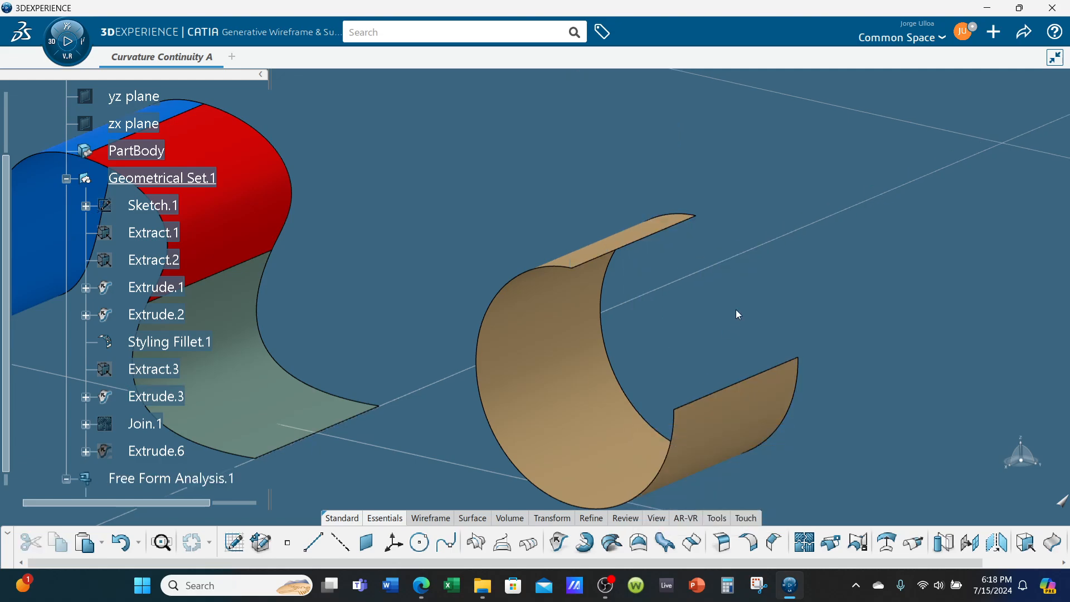
- Extrapolate the curved surface's top edge 20 in with tangent continuity
middle_drag(735, 309, 710, 303)
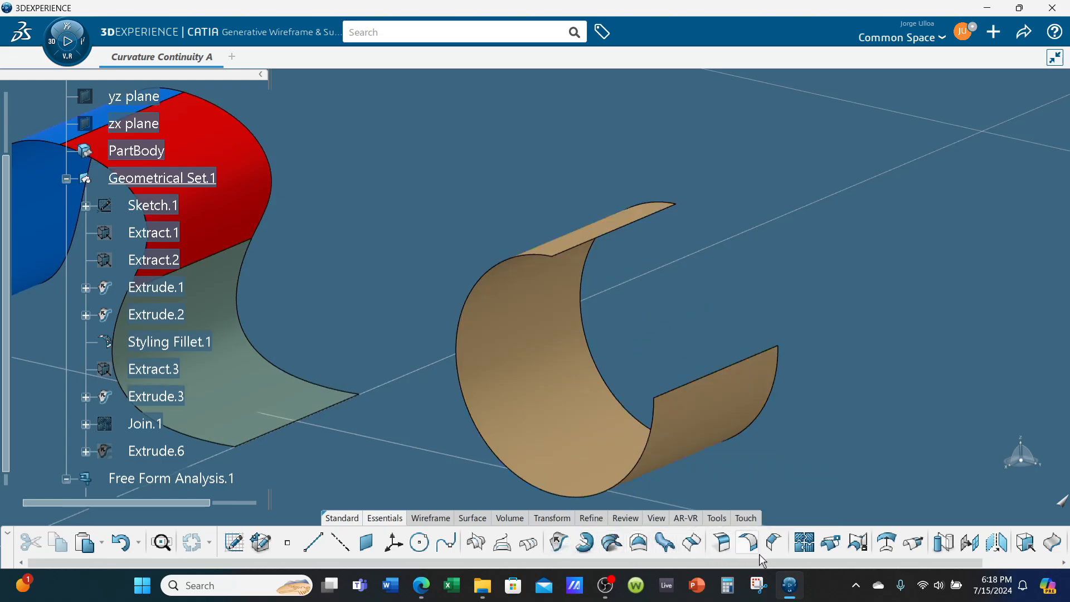
click(913, 552)
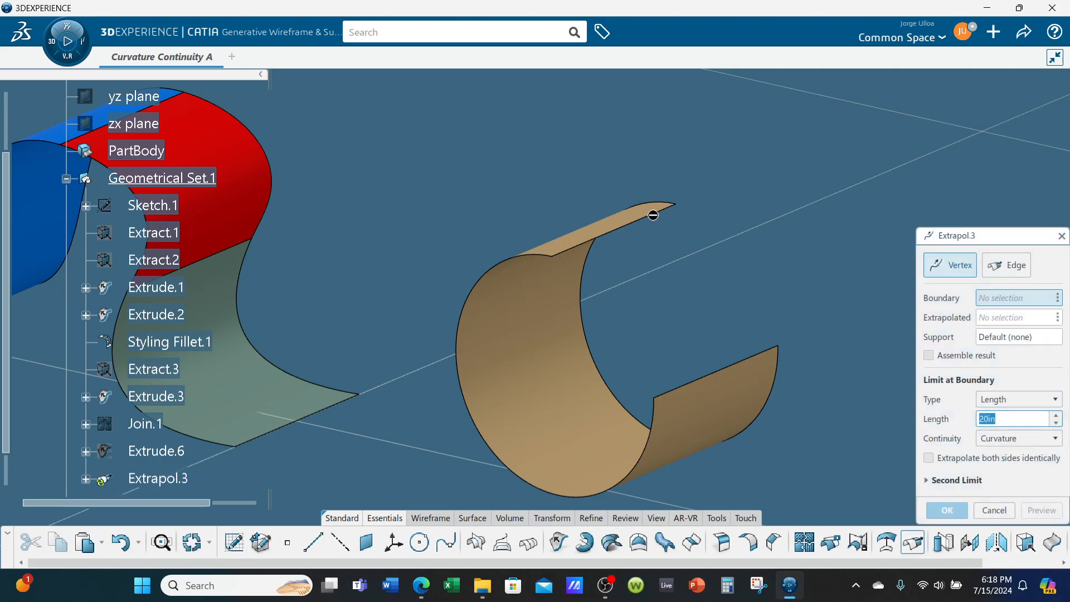
click(1012, 271)
click(662, 210)
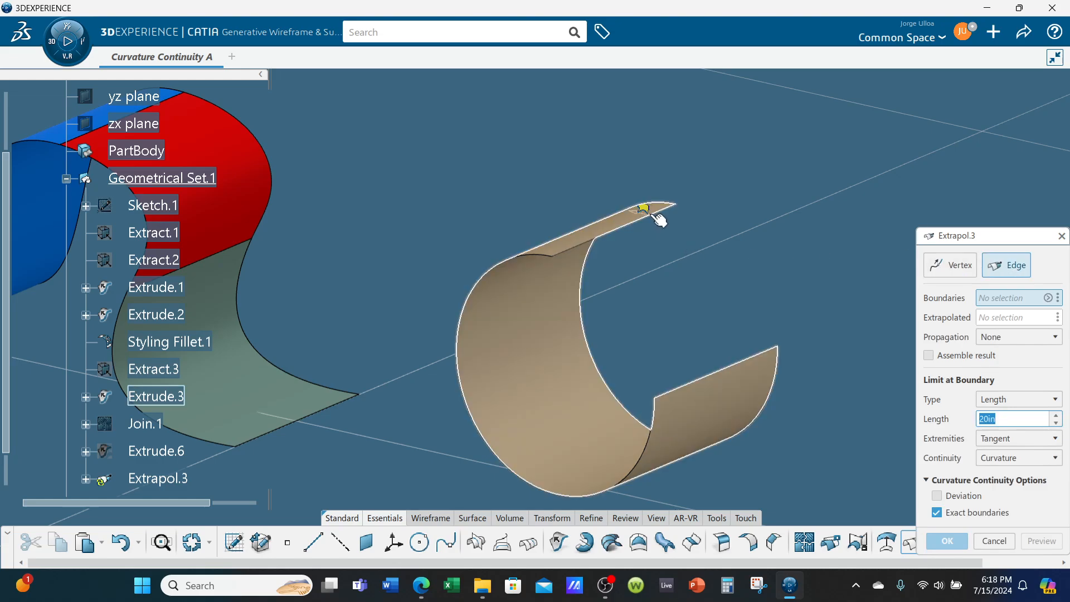
click(1002, 460)
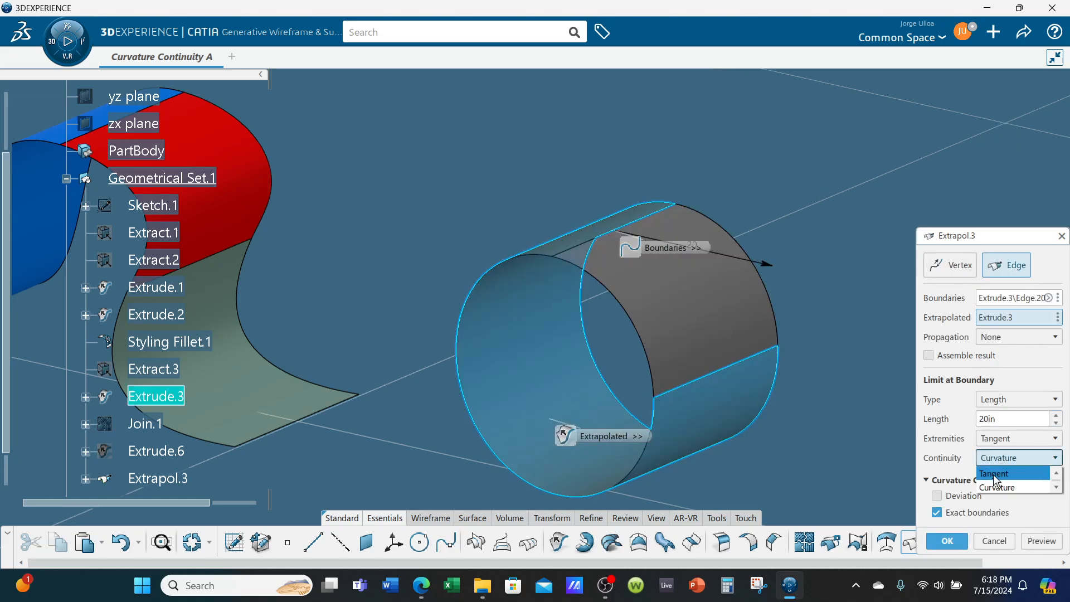
click(997, 474)
middle_drag(657, 379, 802, 329)
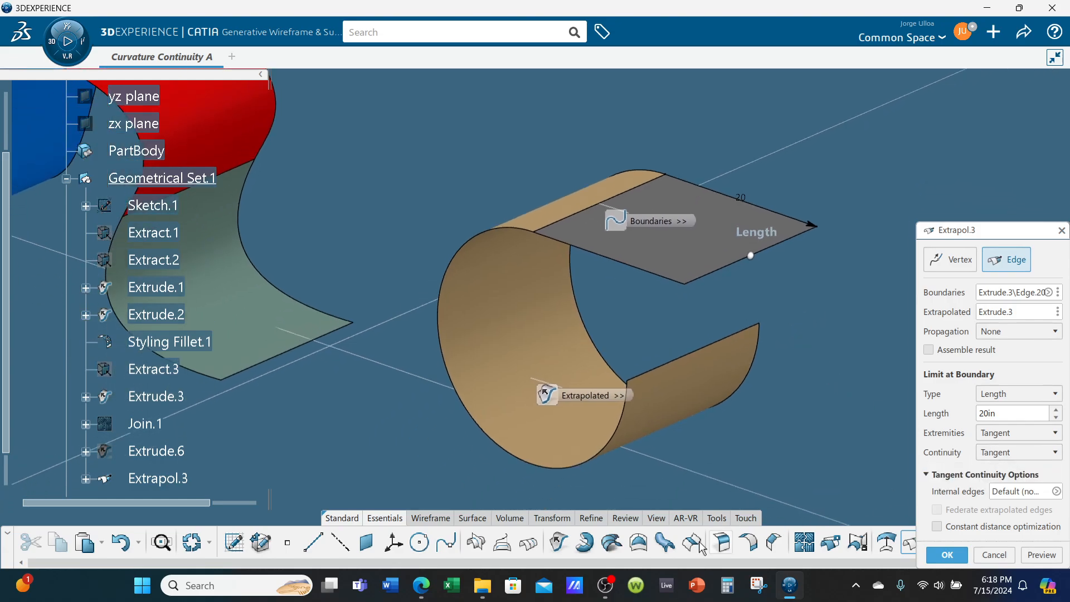
- Highlight the C1 Tangent Continuity definition in the lecture PDF
click(427, 591)
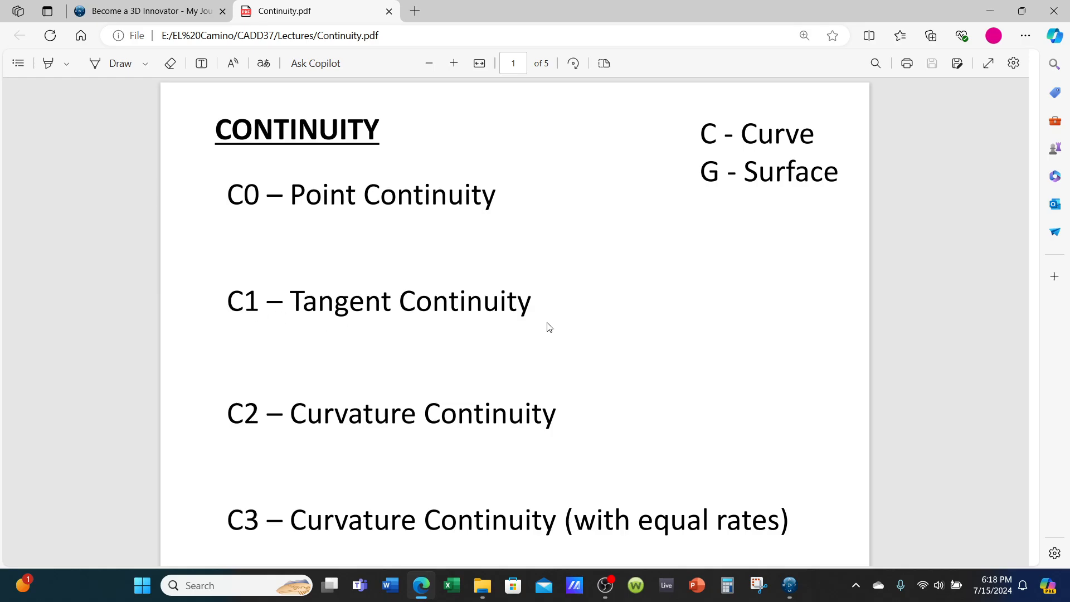
drag(290, 305, 531, 305)
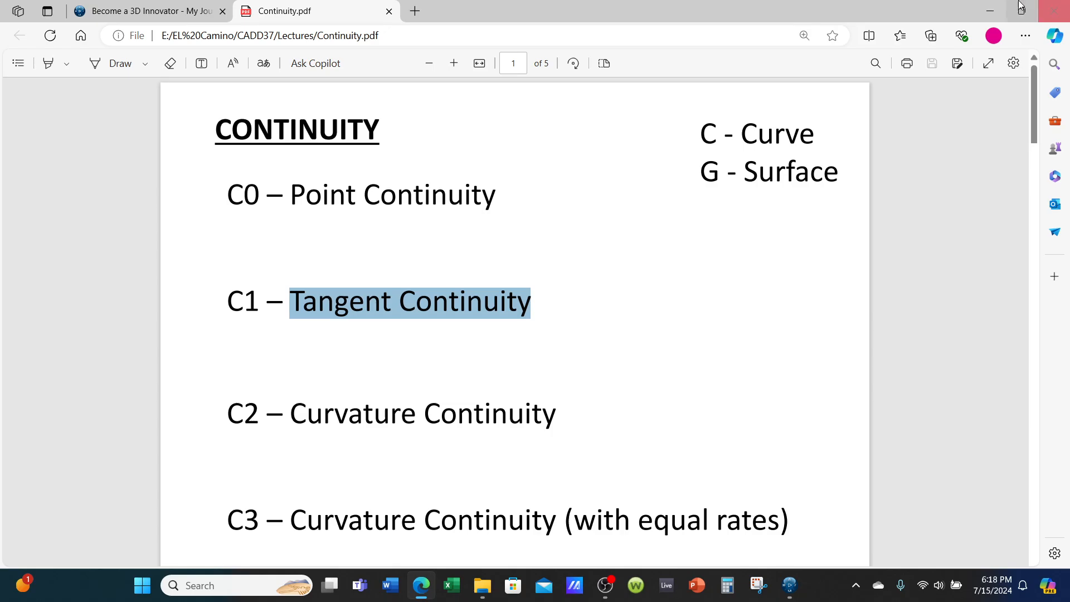
click(991, 11)
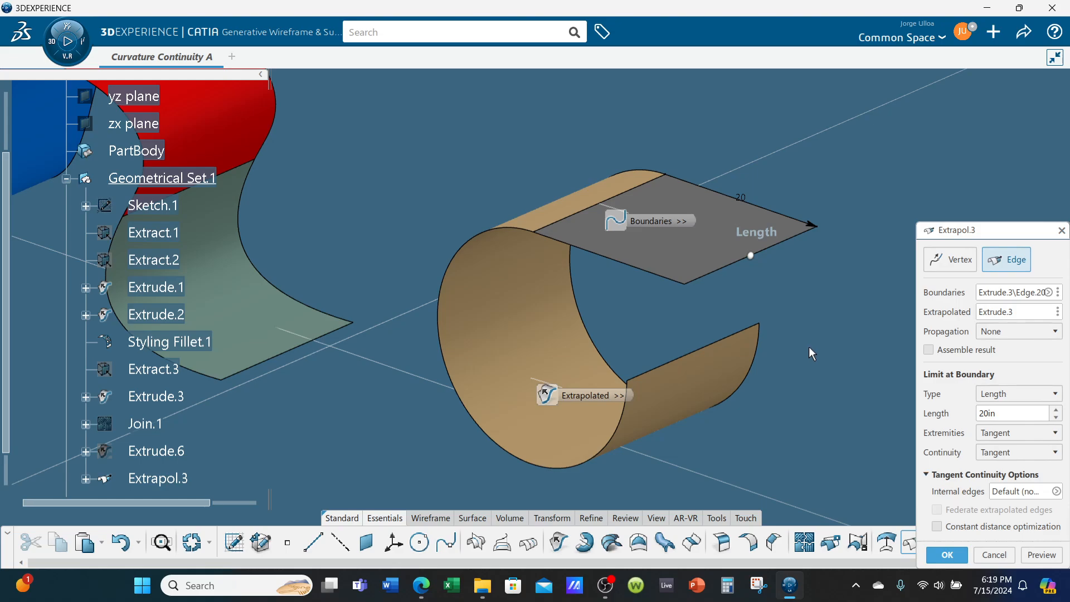
- Highlight the C2 Curvature Continuity definition in the lecture PDF
click(421, 585)
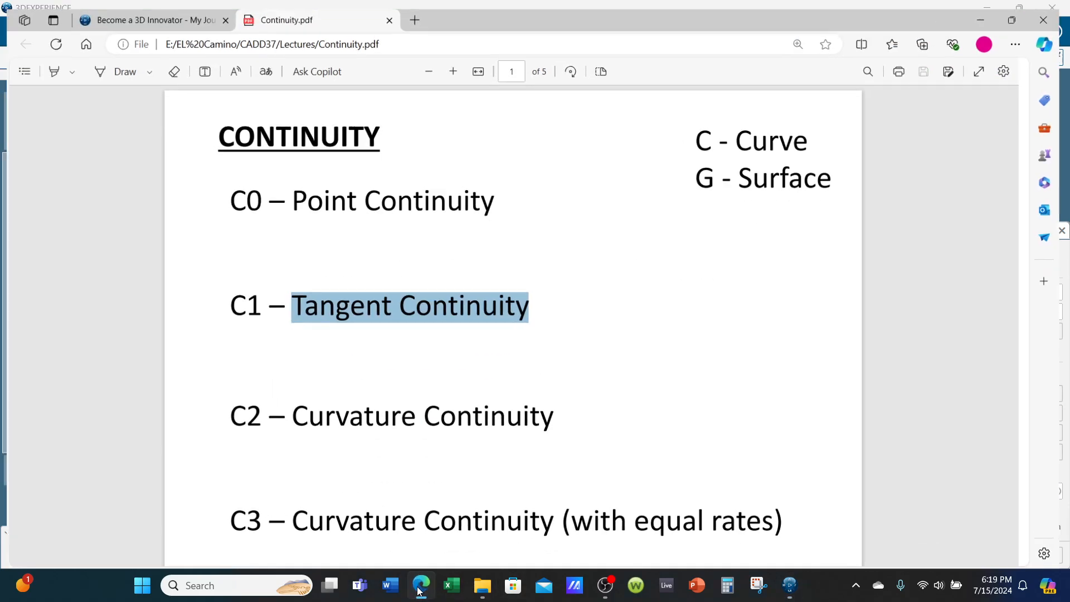
drag(290, 415, 556, 417)
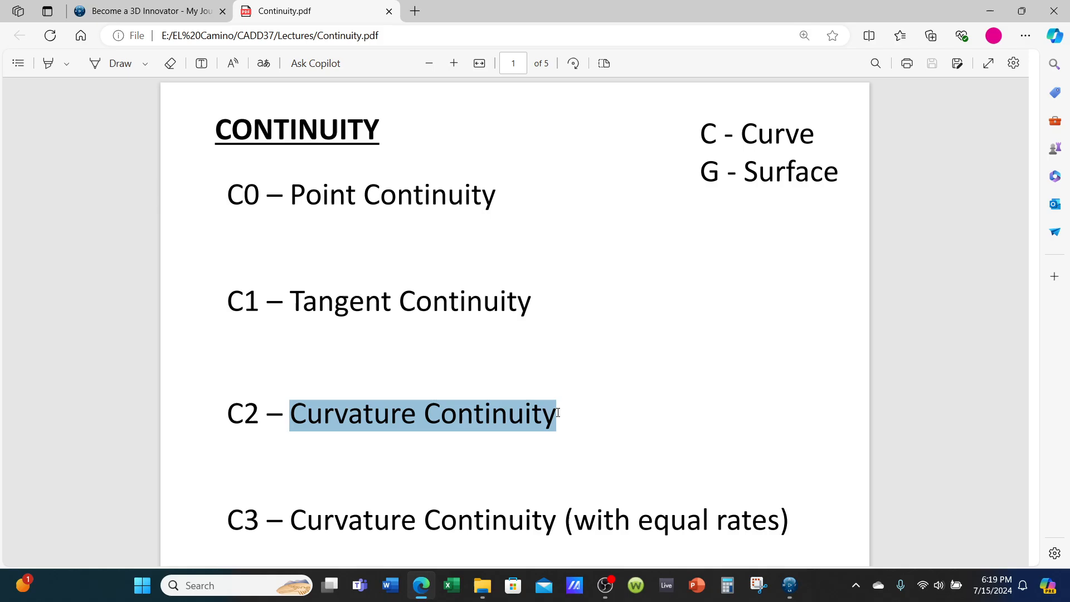
click(989, 11)
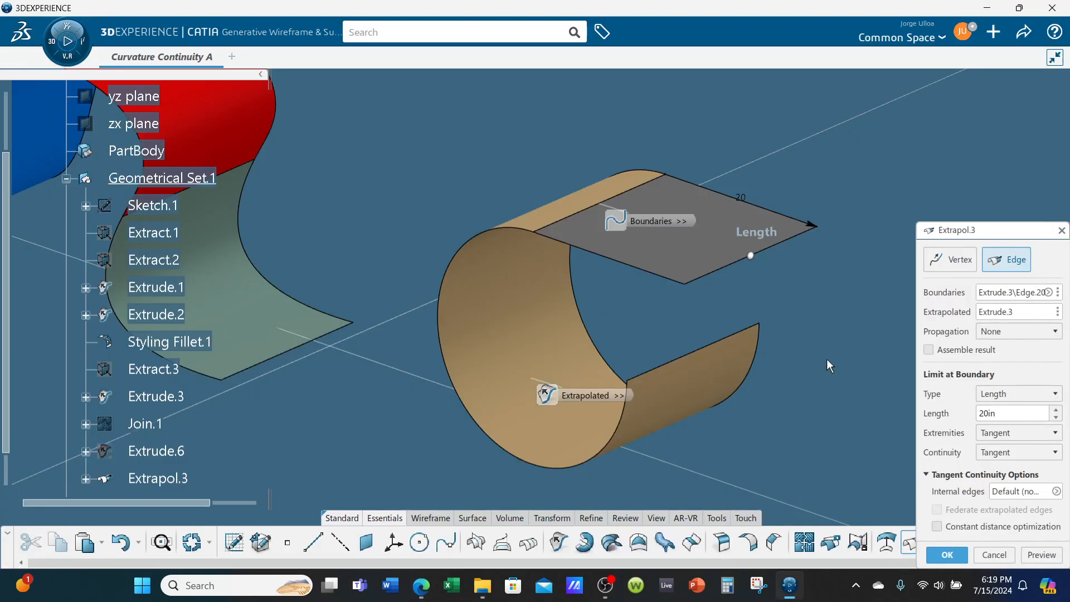
- Set the extrapolation continuity to Curvature
click(1005, 453)
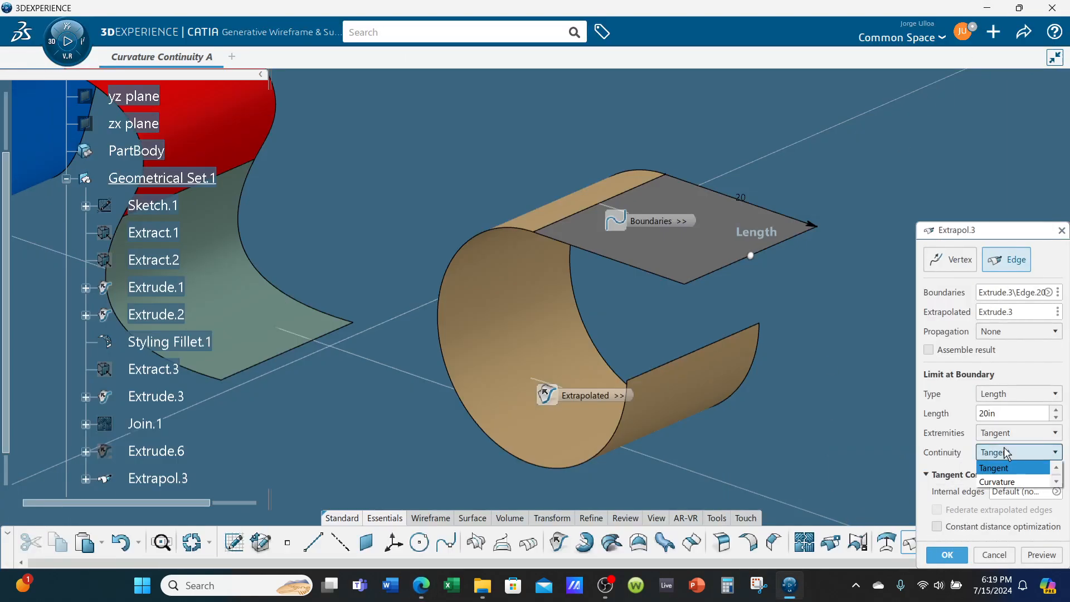
click(1011, 482)
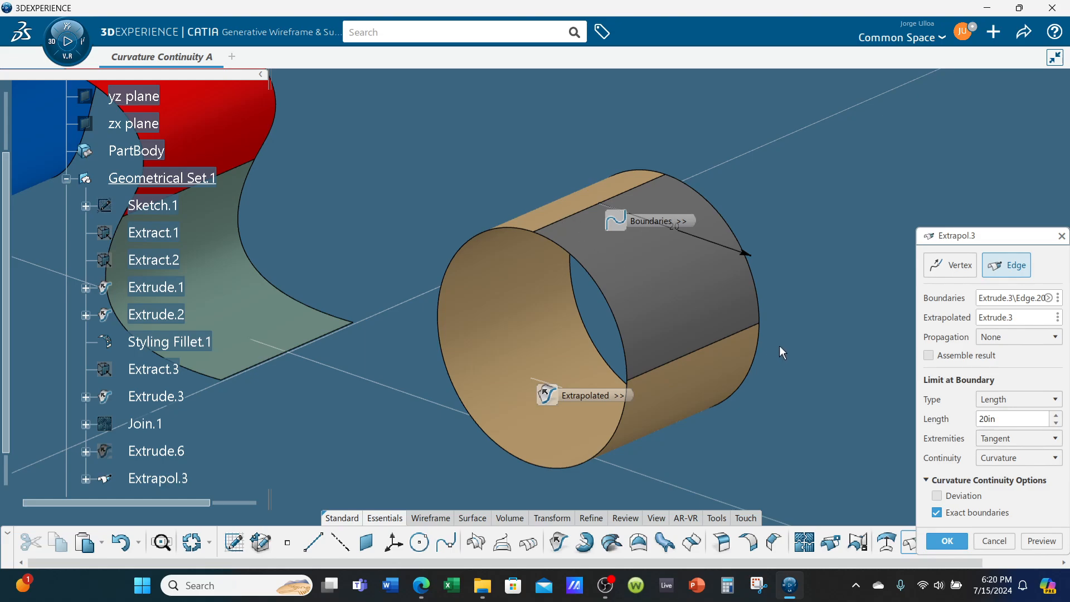
- Highlight the C3 and C0 continuity definitions in the lecture PDF
click(419, 586)
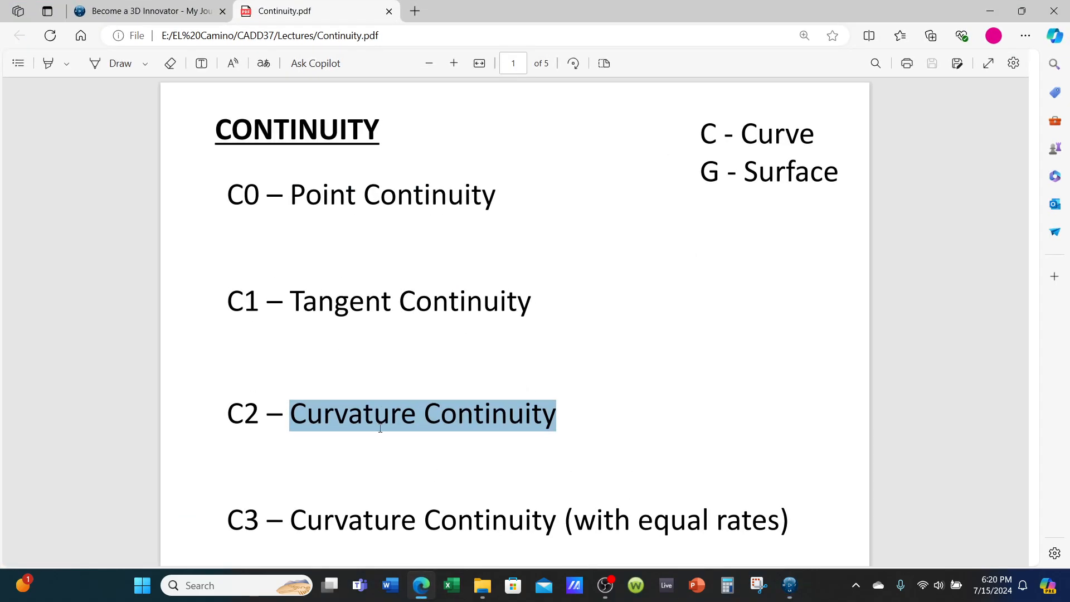
drag(295, 523, 882, 524)
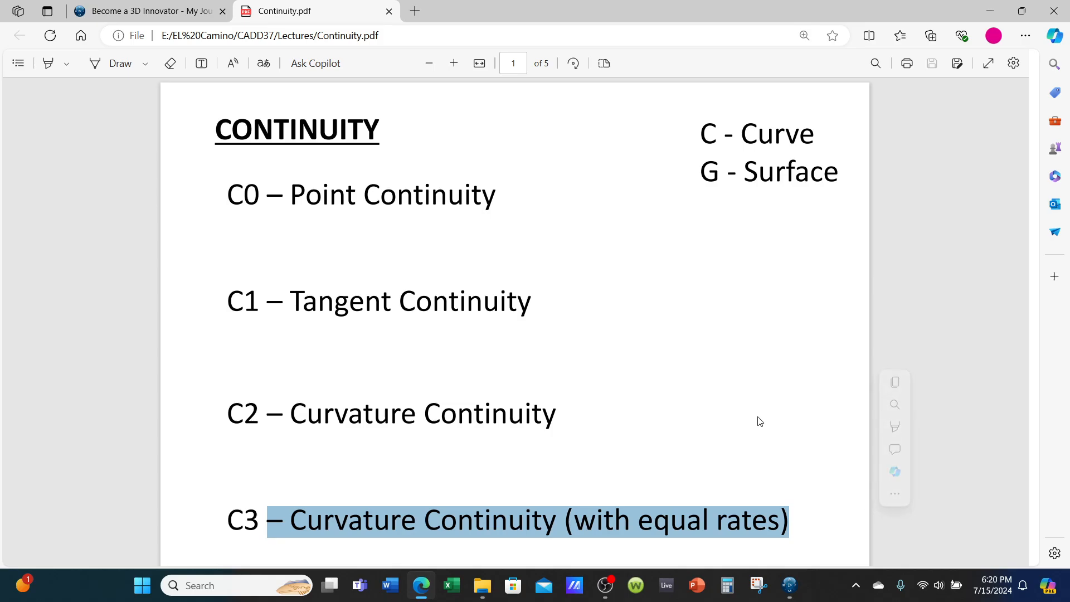
click(698, 356)
drag(290, 195, 496, 200)
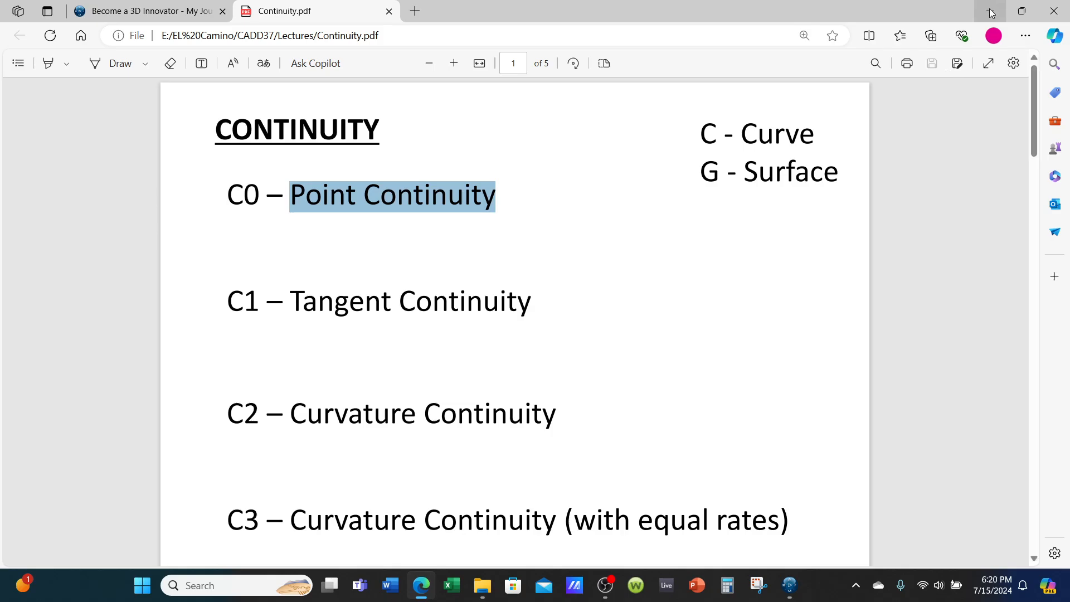
key(alt+Tab)
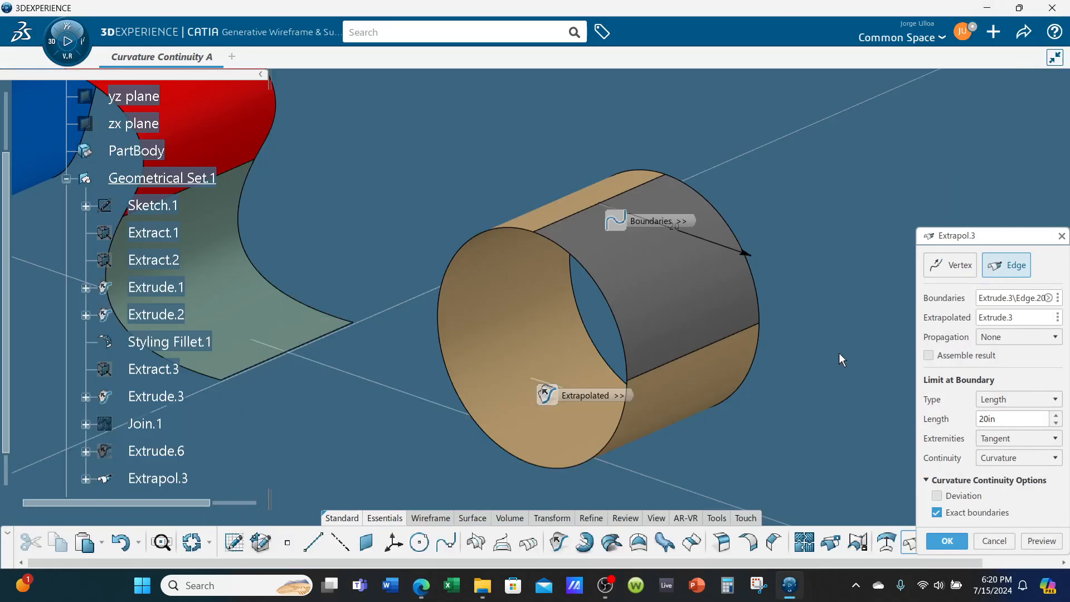
- Cancel the extrapolation and select the styling fillet surface
click(1061, 236)
middle_drag(927, 242, 687, 265)
click(687, 250)
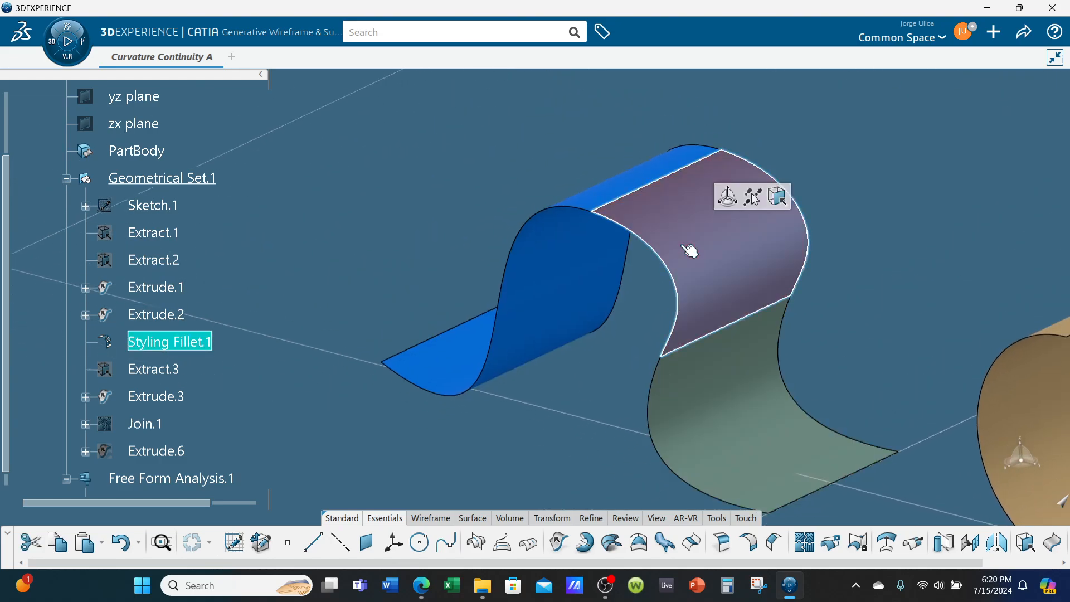
- Edit the styling fillet and apply G0 point continuity between the two extrude supports
double_click(689, 250)
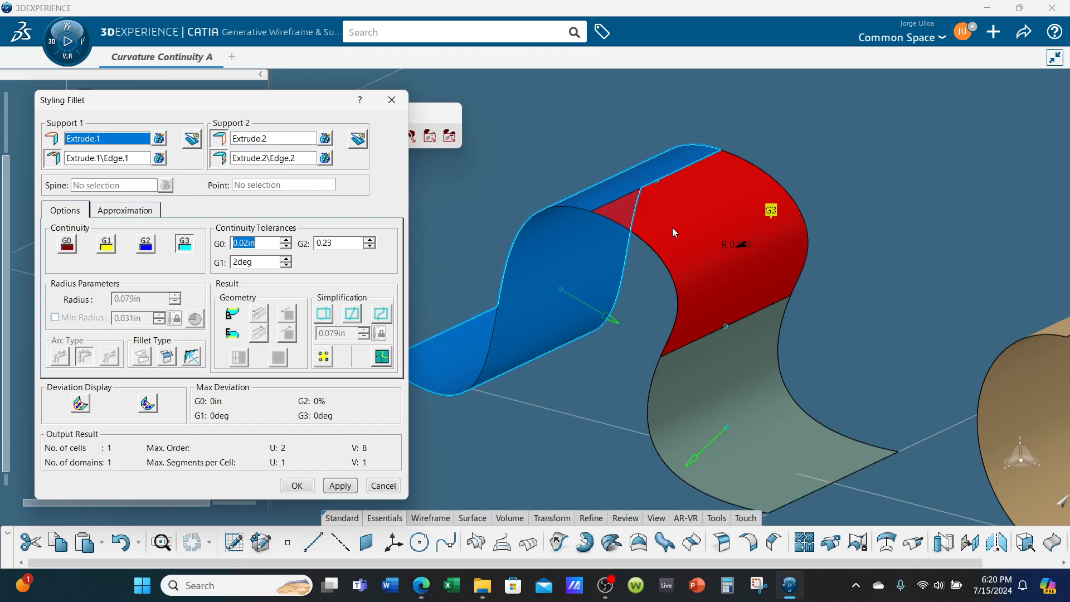
click(65, 244)
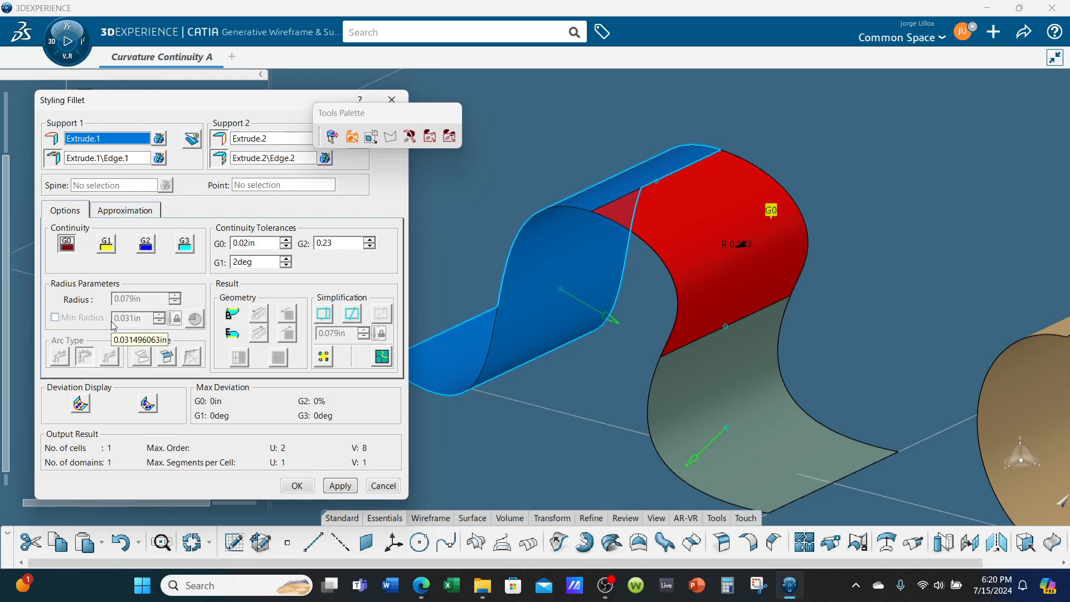
click(341, 486)
- Switch the styling fillet's continuity to G1 tangent and apply it
middle_drag(499, 397, 918, 227)
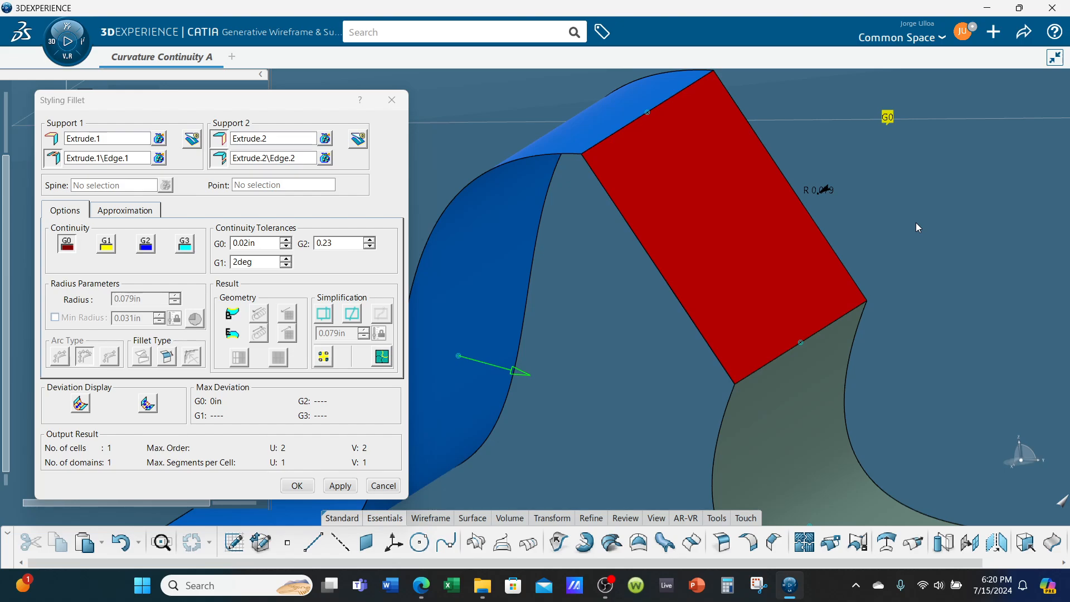
middle_drag(705, 262, 632, 306)
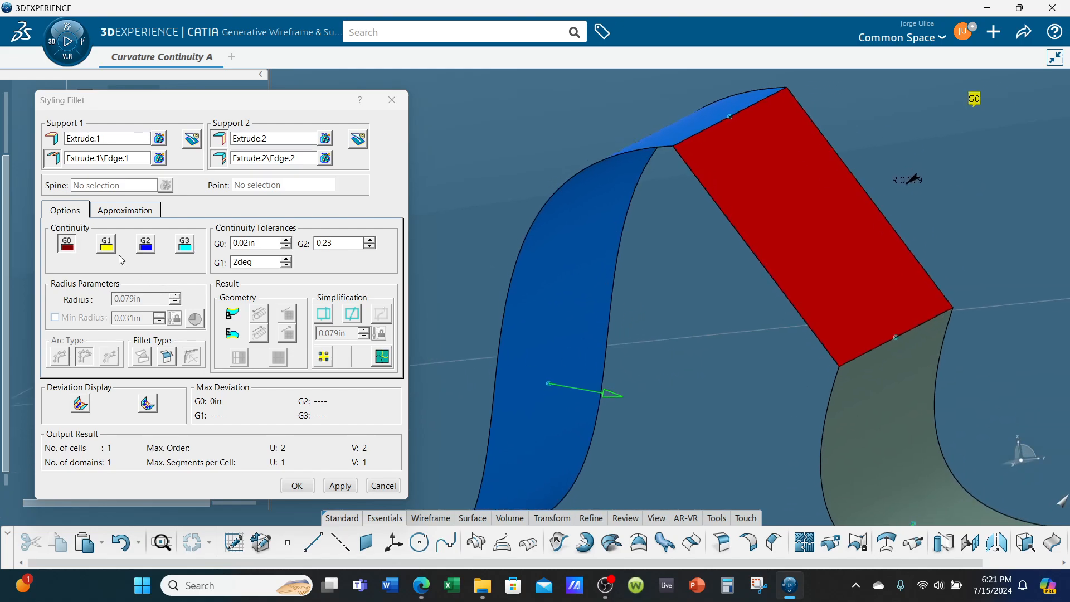
click(106, 243)
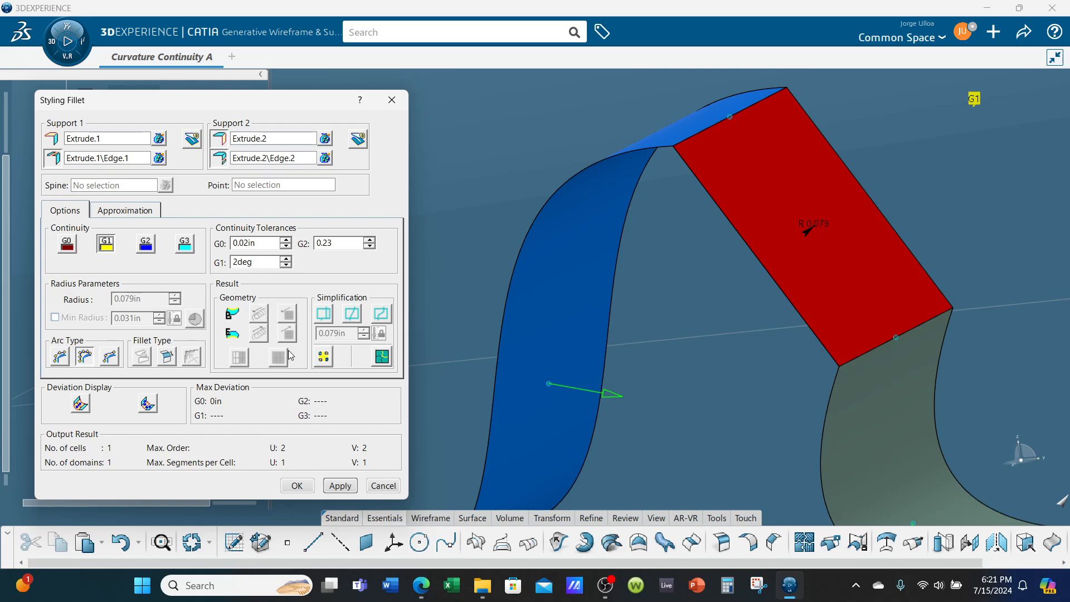
click(351, 492)
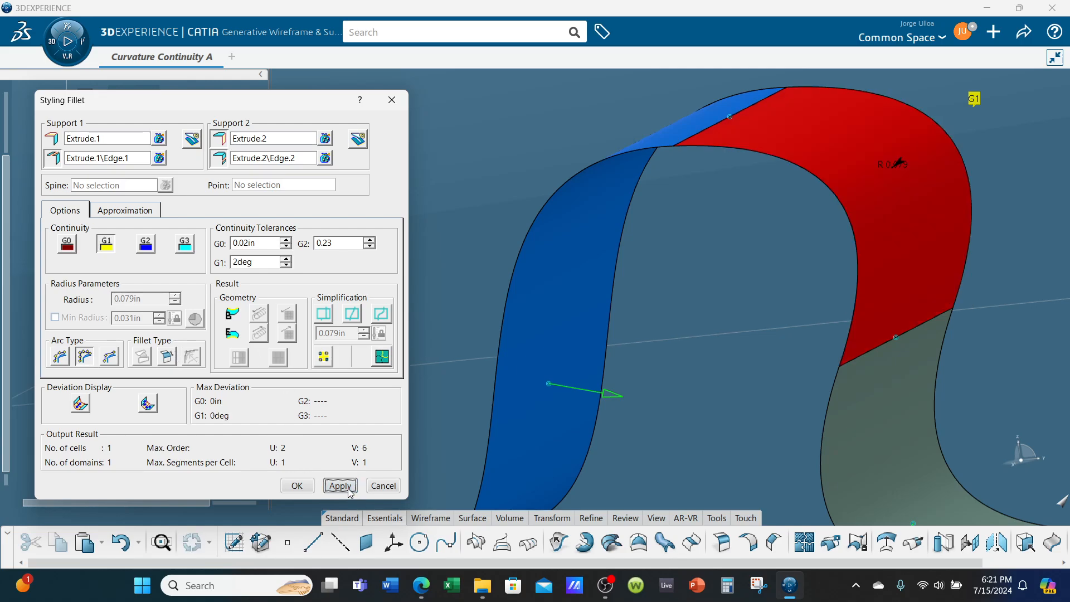
- Switch to the lecture PDF and highlight the C0 – Point Continuity definition
middle_drag(585, 416, 606, 345)
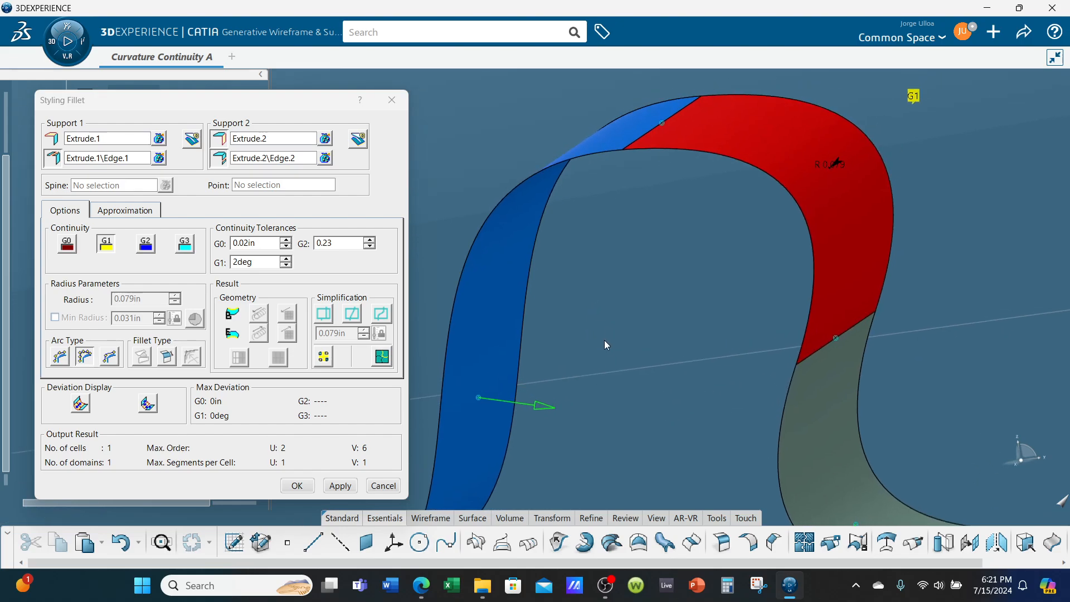
click(421, 585)
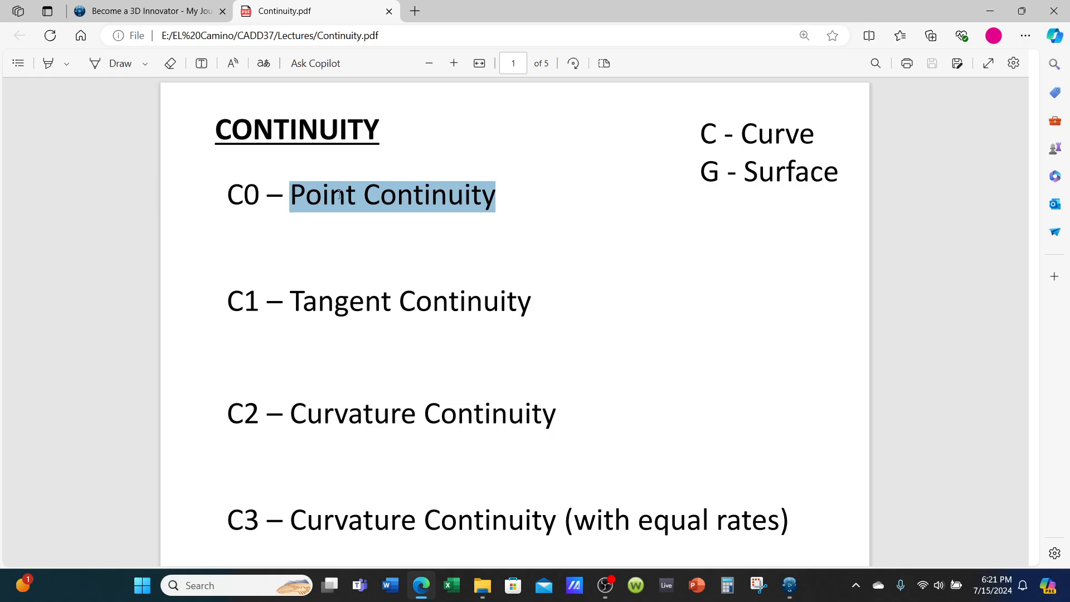
drag(267, 196, 508, 199)
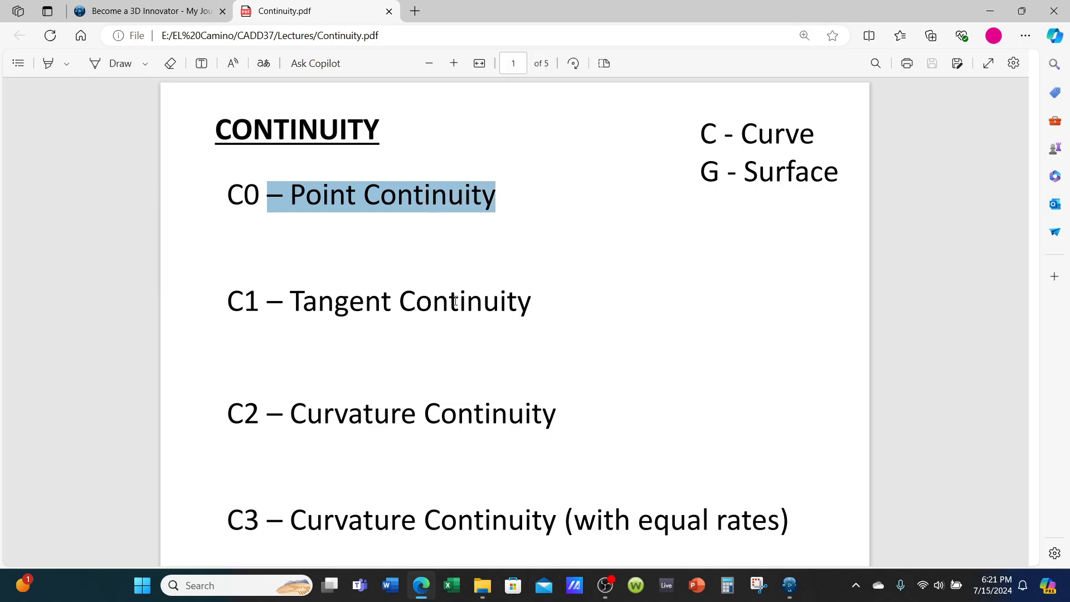
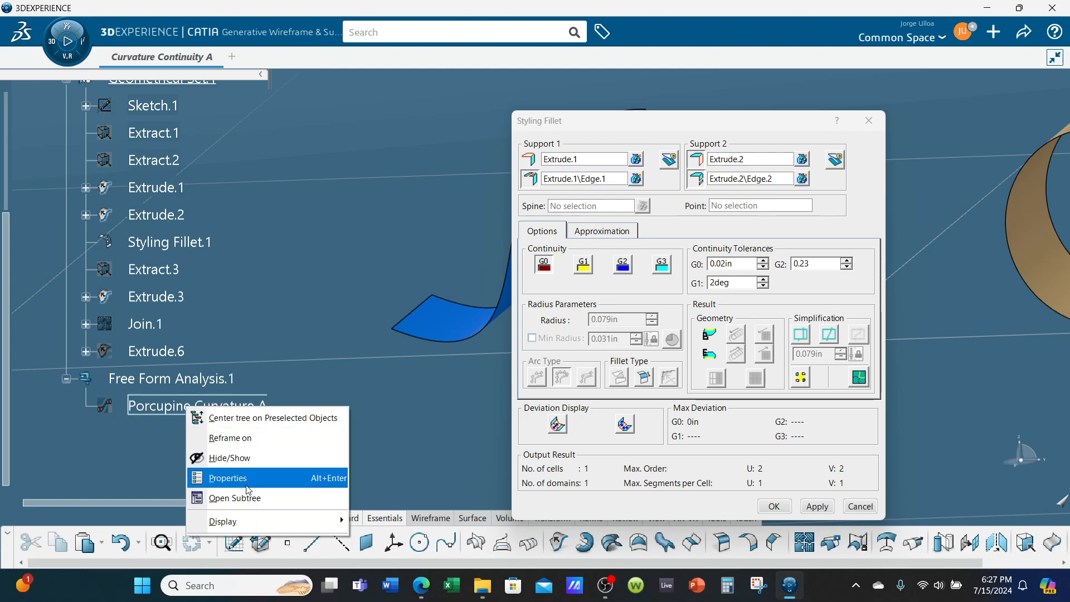
- Show the Porcupine Curvature A analysis so its curvature combs appear on the fillet and extrude edges
click(229, 458)
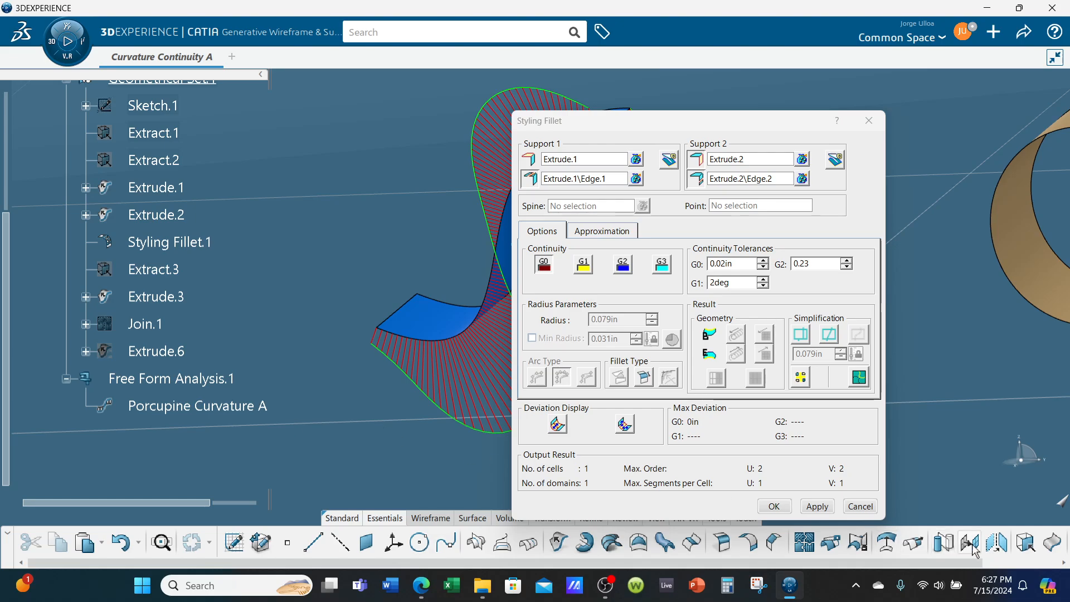
click(1032, 456)
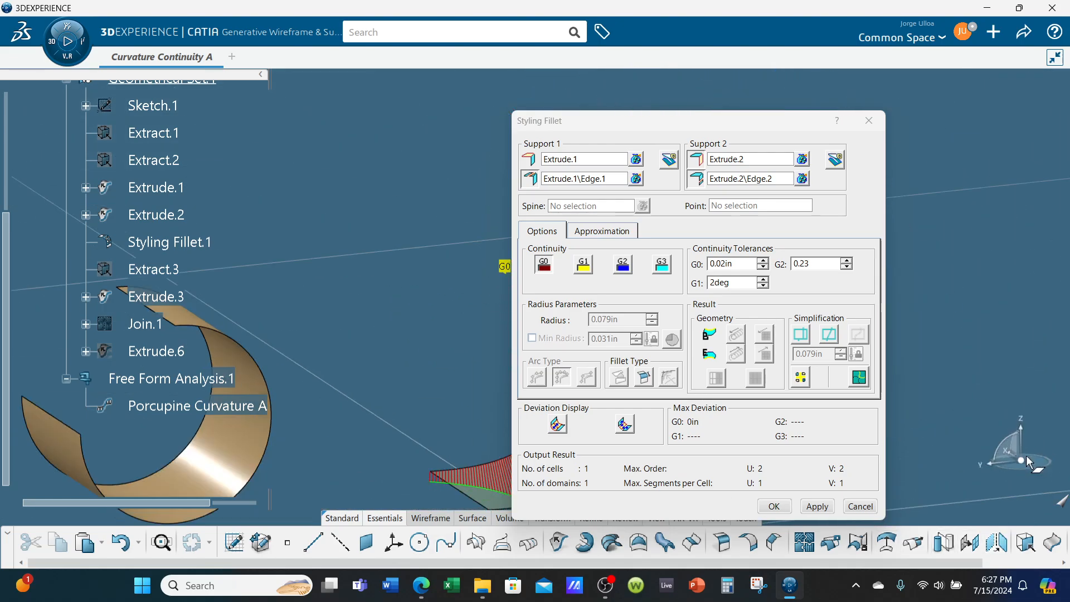
click(1006, 449)
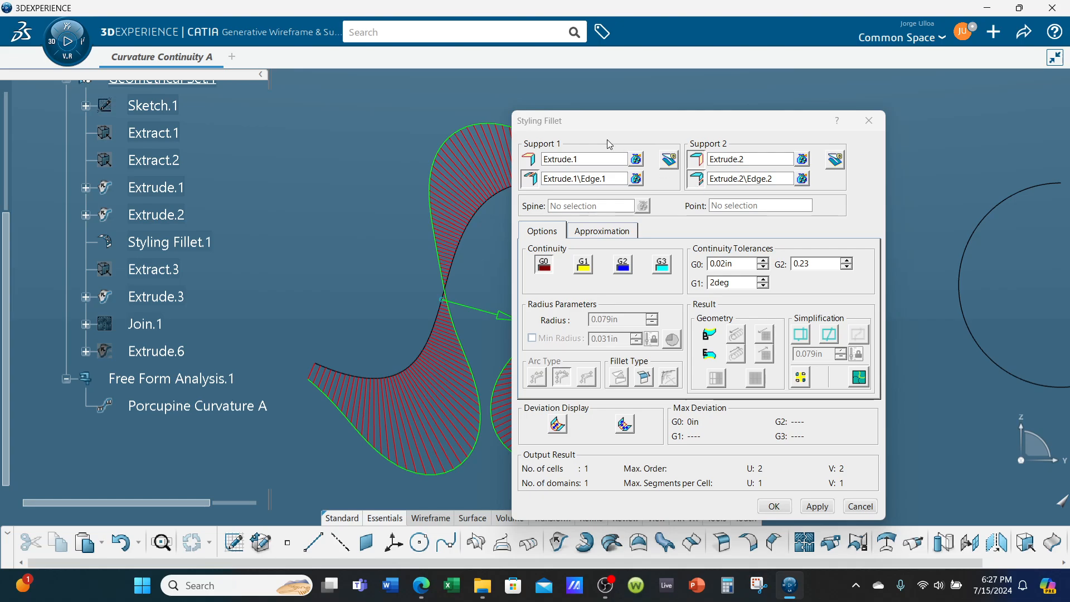
middle_drag(449, 188, 285, 172)
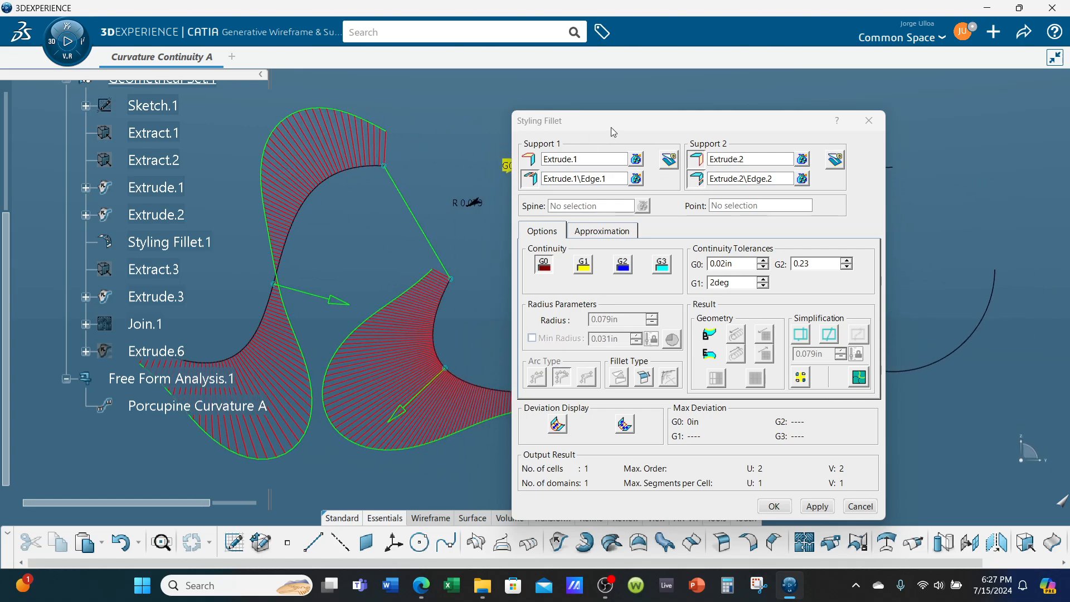
drag(606, 127, 781, 108)
middle_drag(469, 259, 533, 263)
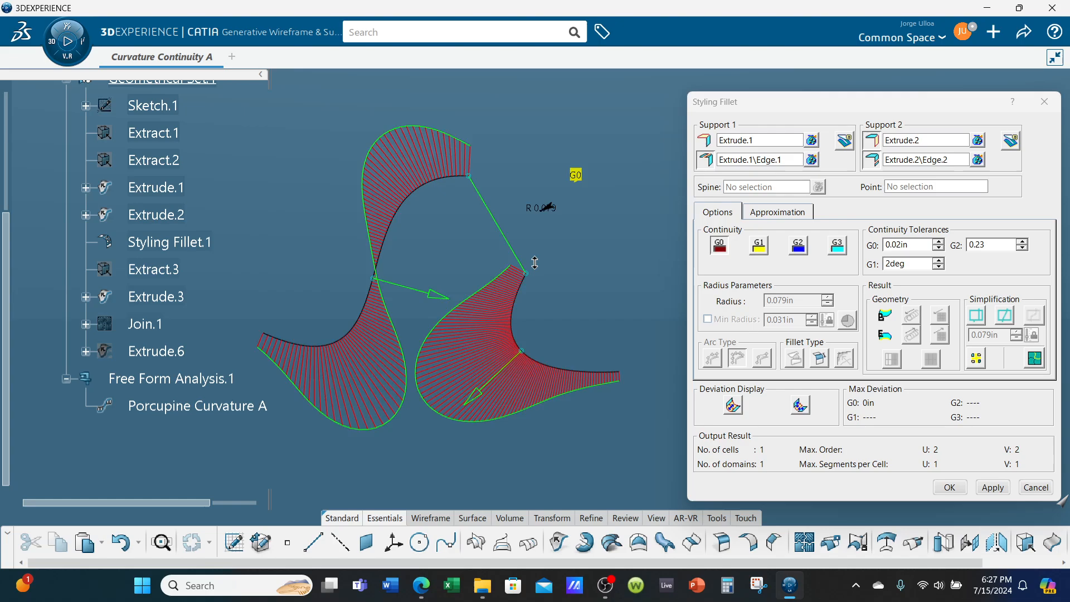
middle_drag(450, 460, 483, 439)
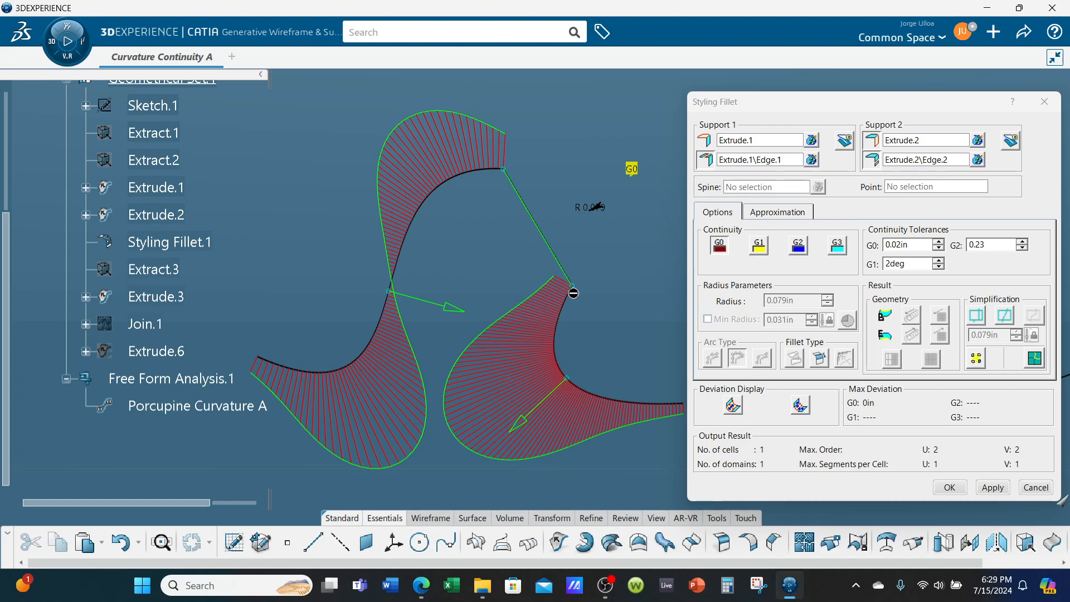
- Set the styling fillet to G1 tangent continuity and apply it to compare the curvature combs
click(758, 246)
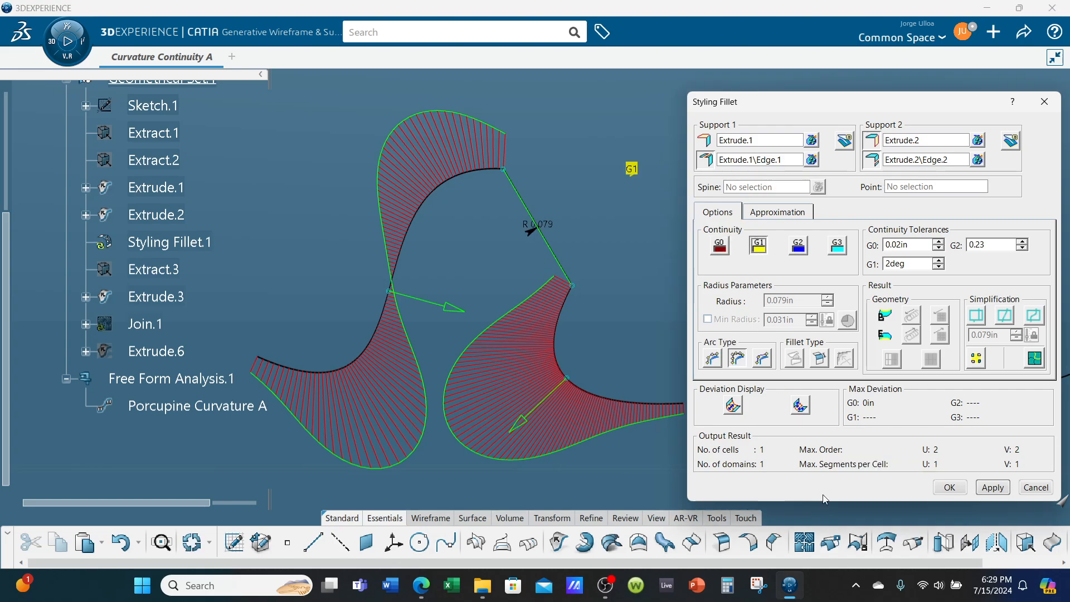
click(994, 486)
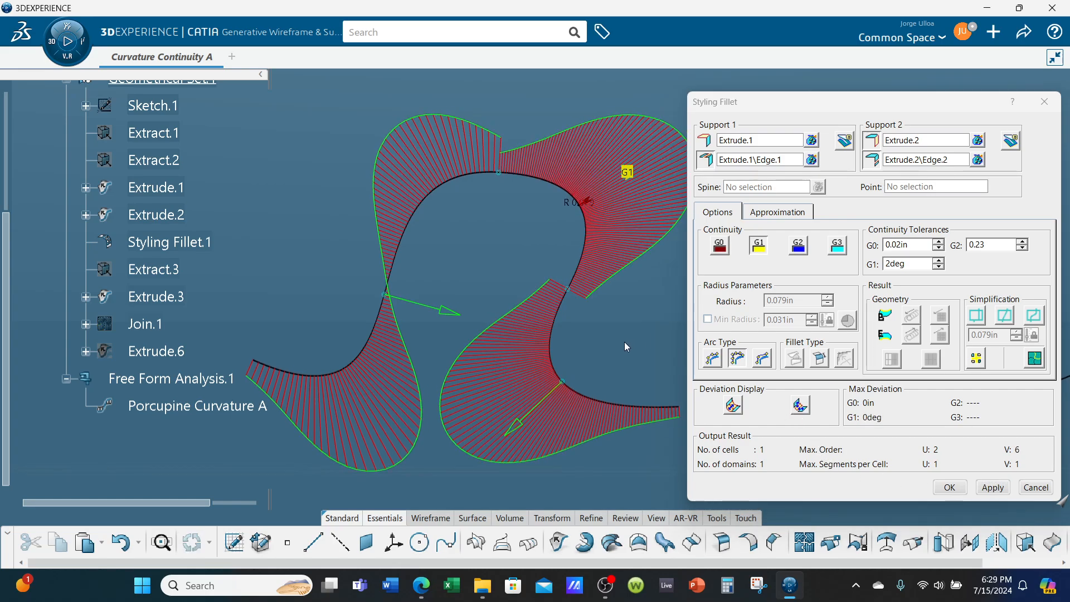
middle_drag(629, 338, 624, 342)
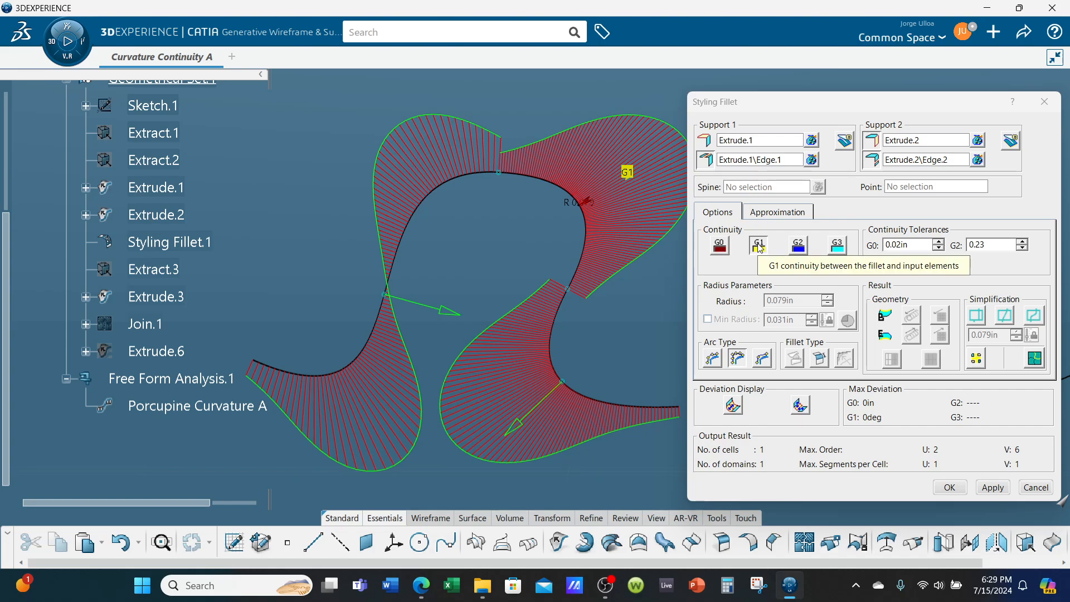
- Switch the styling fillet to G2 curvature continuity and apply it
click(798, 246)
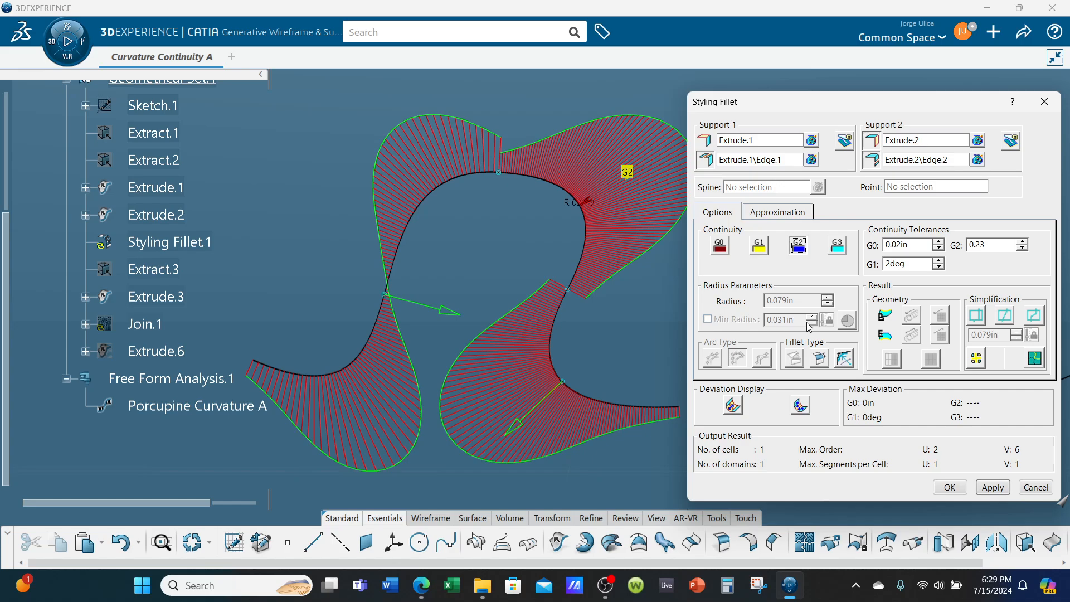
click(993, 487)
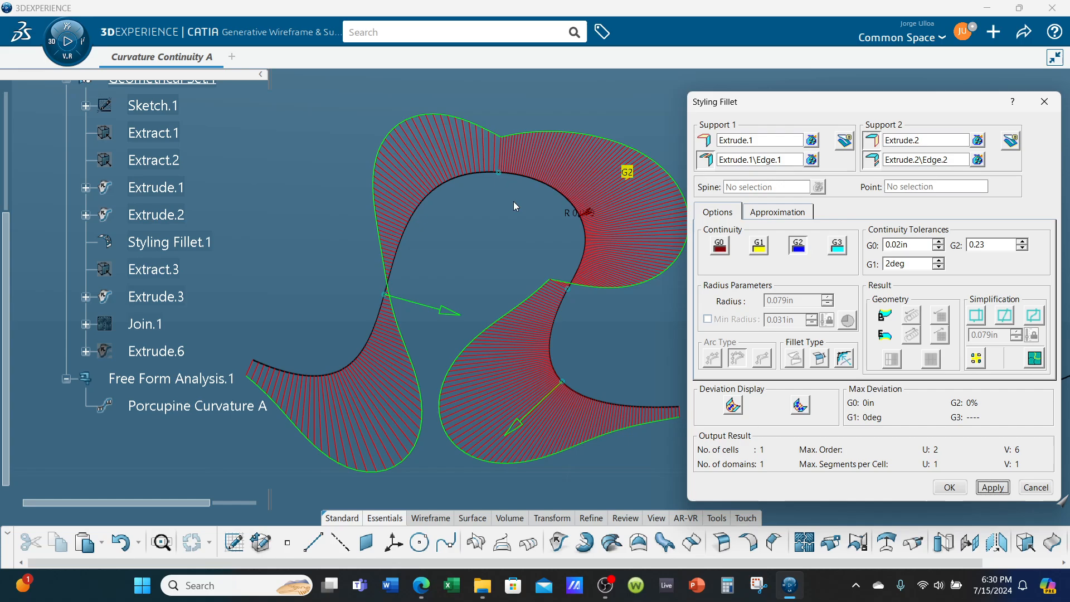
- Switch the styling fillet to G3 continuity, apply it and confirm the fillet
click(836, 244)
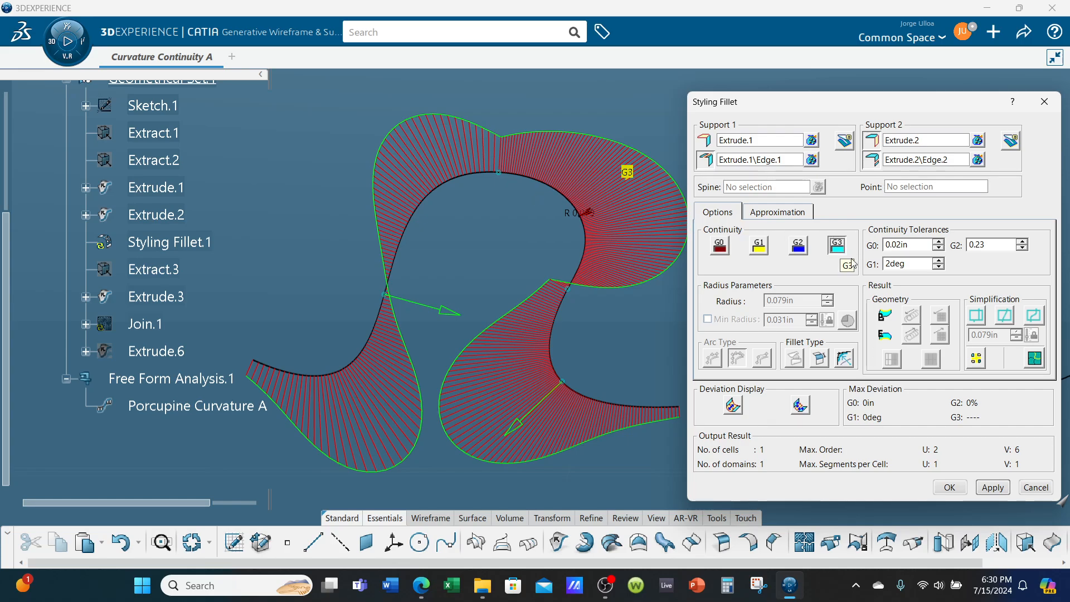
click(994, 487)
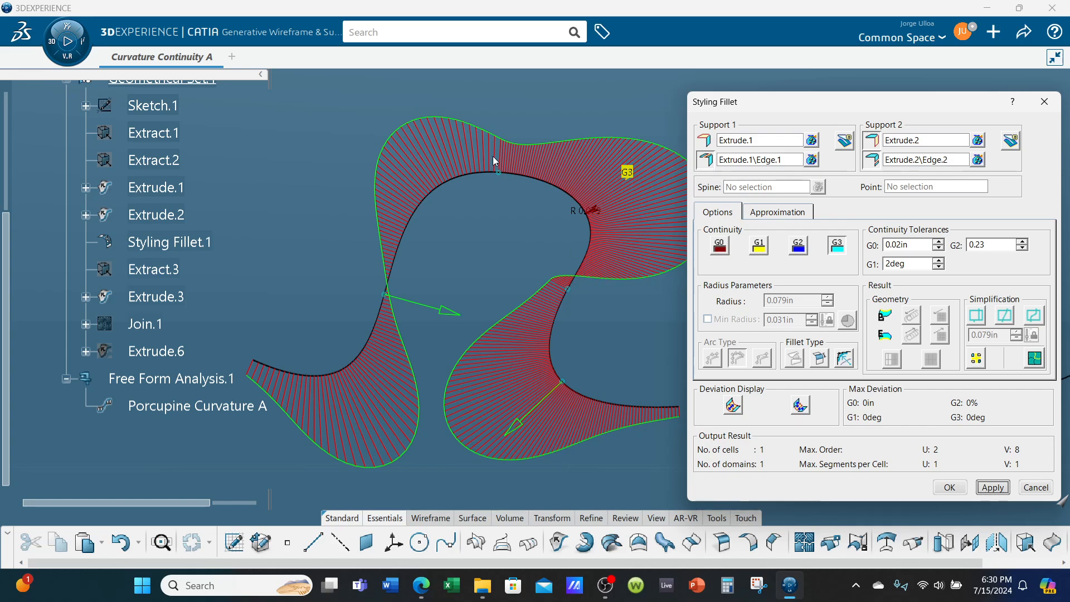
click(950, 488)
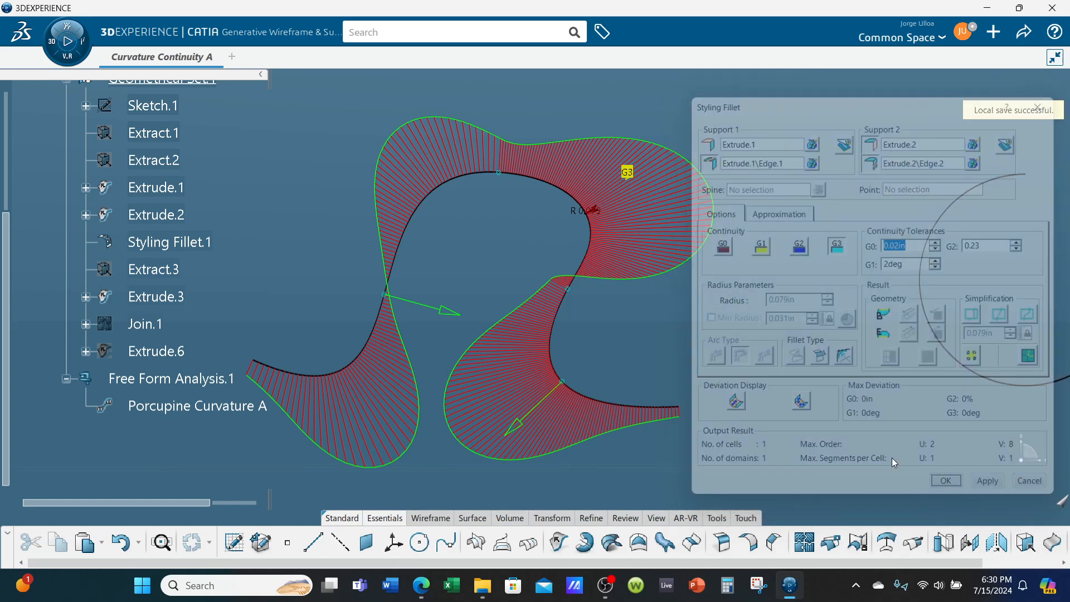
middle_drag(708, 265, 713, 302)
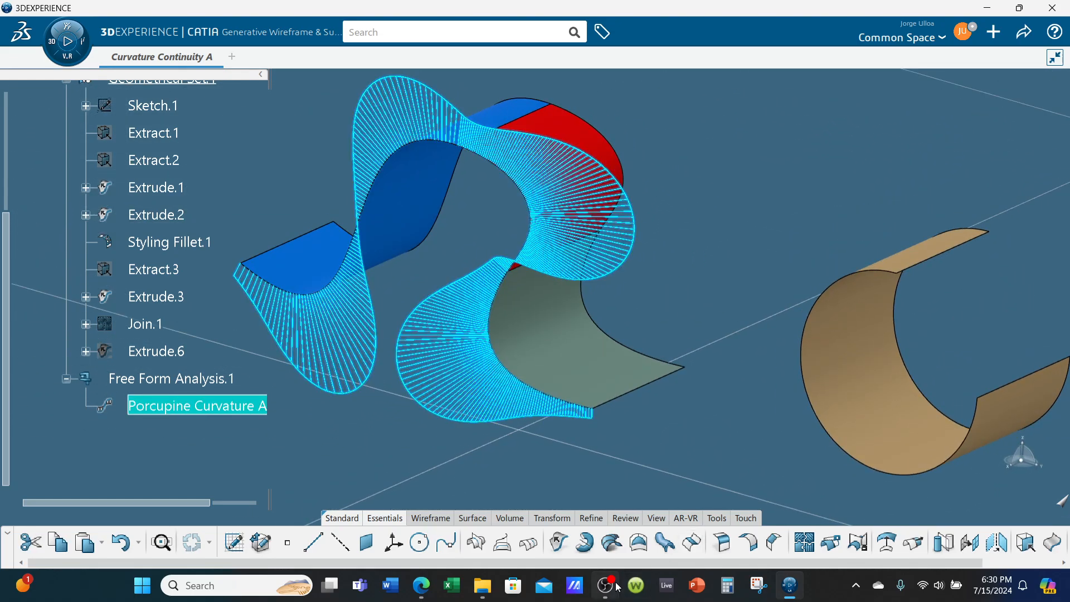